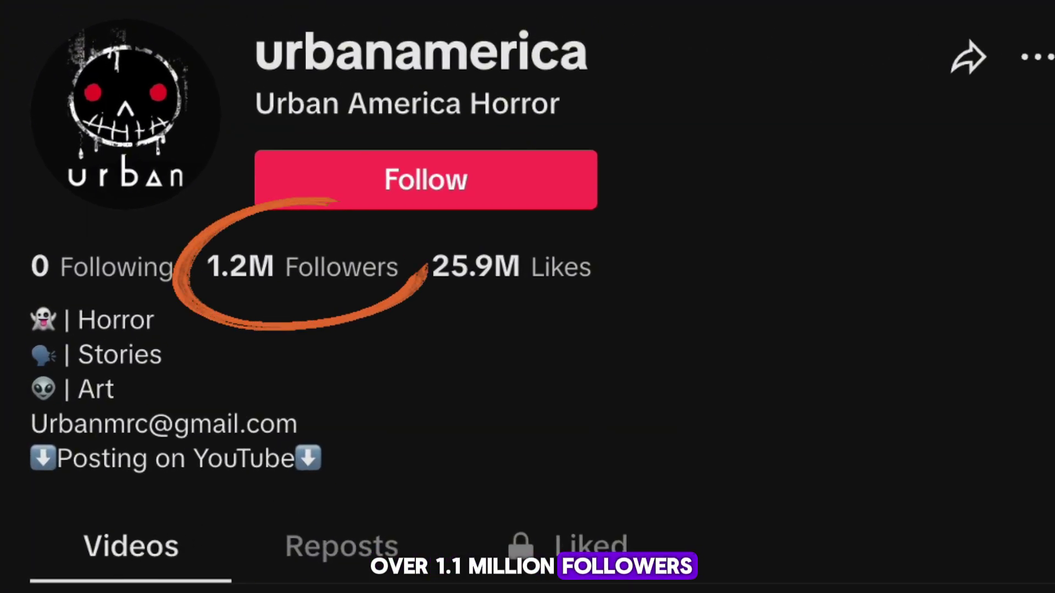
# Ask ChatGPT for a list of 10 real horror stories and scroll through the reply.
pyautogui.scroll(-10, 25, 360)
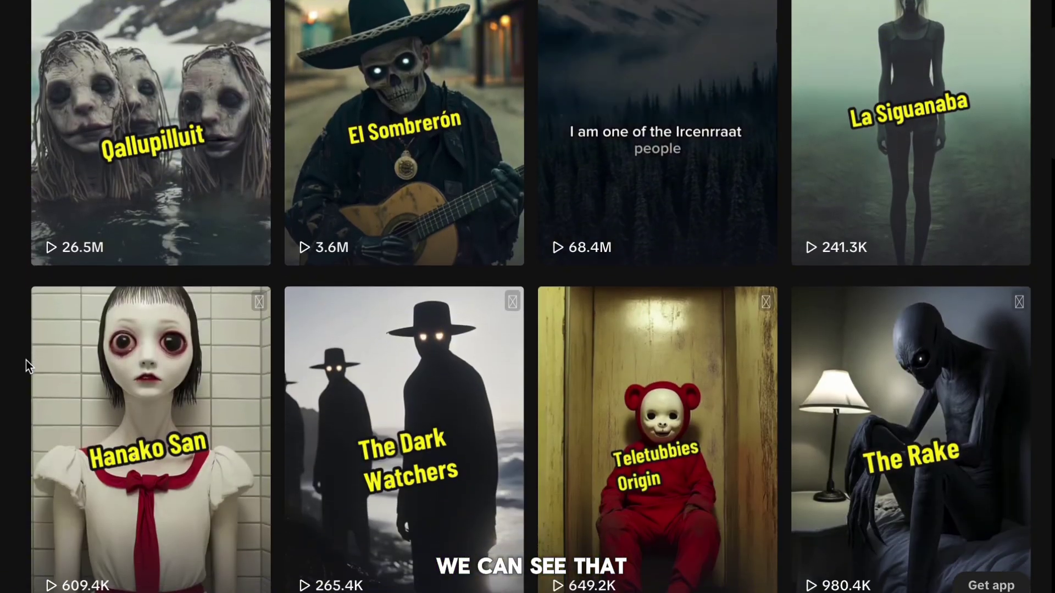
pyautogui.scroll(-10, 25, 361)
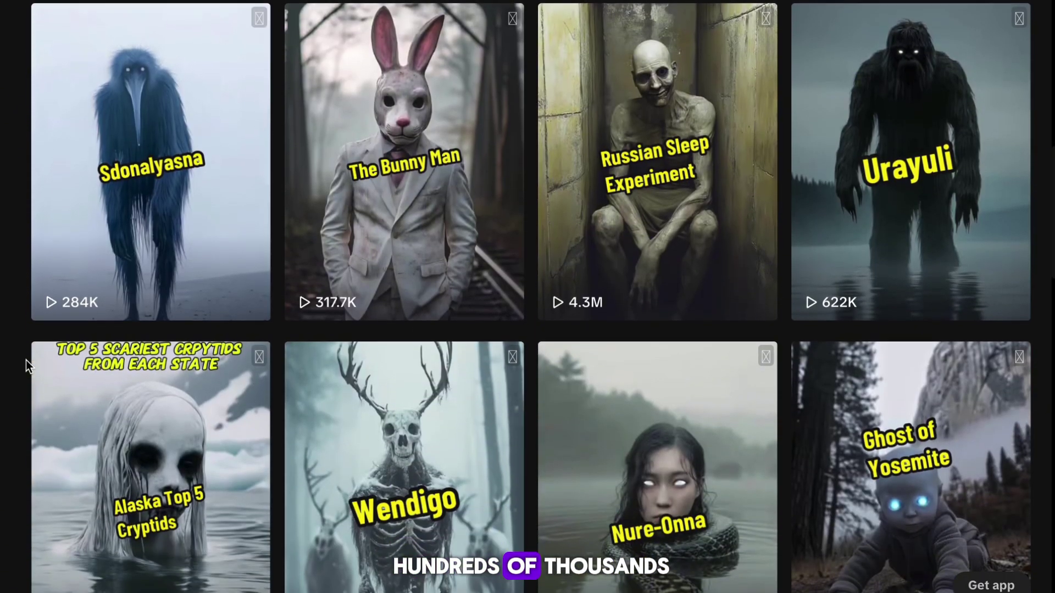
pyautogui.scroll(-1, 25, 360)
pyautogui.scroll(-3, 25, 361)
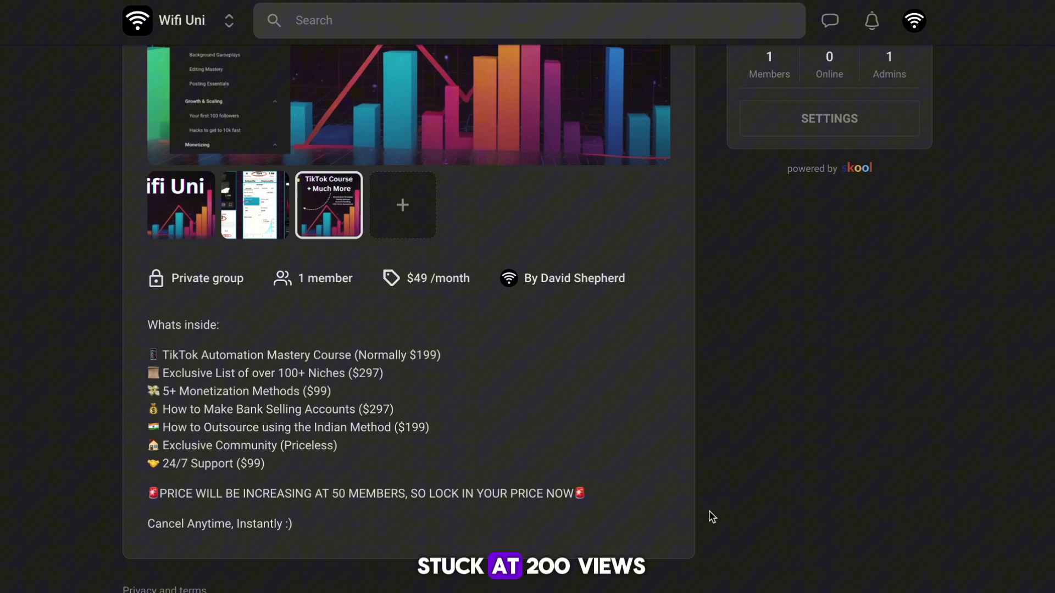
pyautogui.scroll(3, 713, 517)
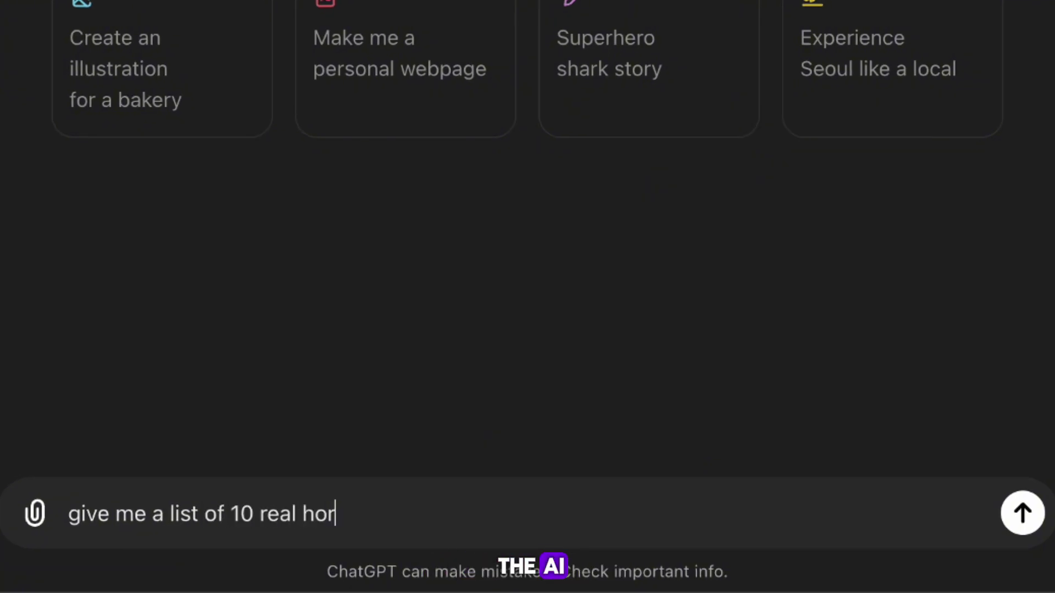
pyautogui.write('al horror stories')
pyautogui.press('Return')
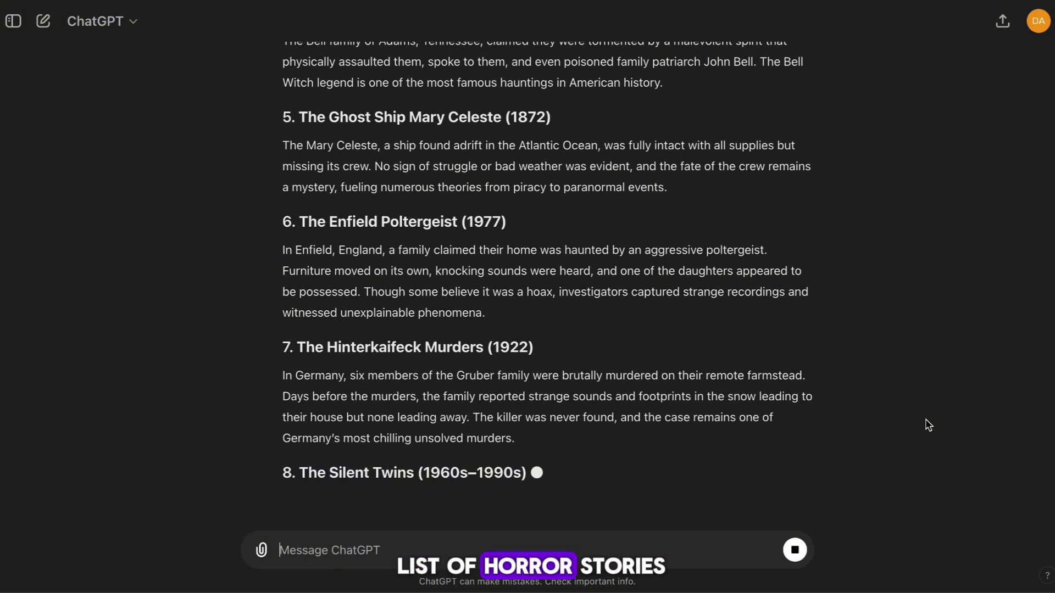
pyautogui.scroll(5, 928, 428)
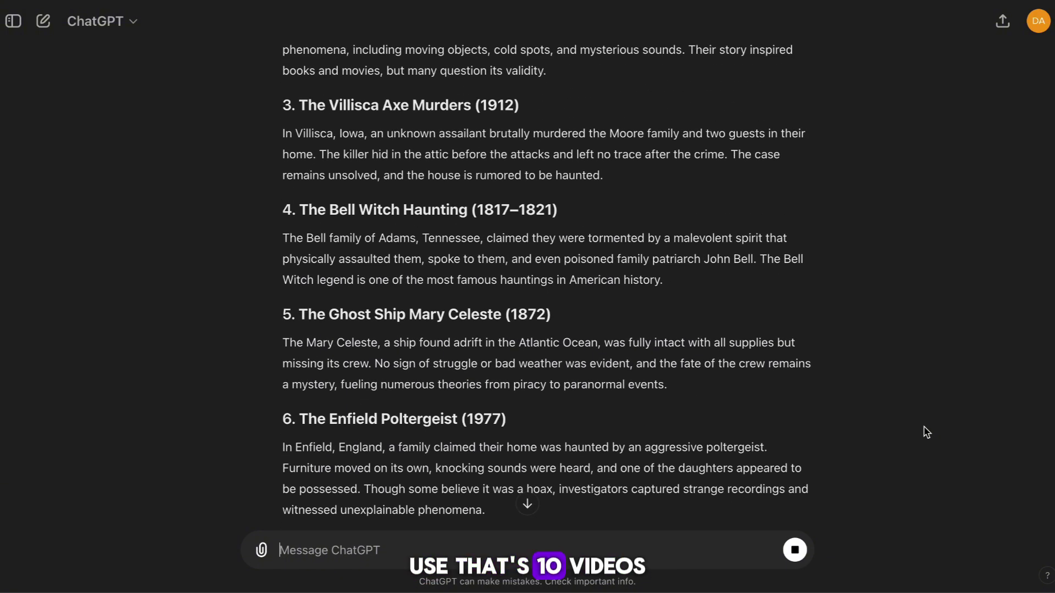
pyautogui.scroll(-10, 928, 432)
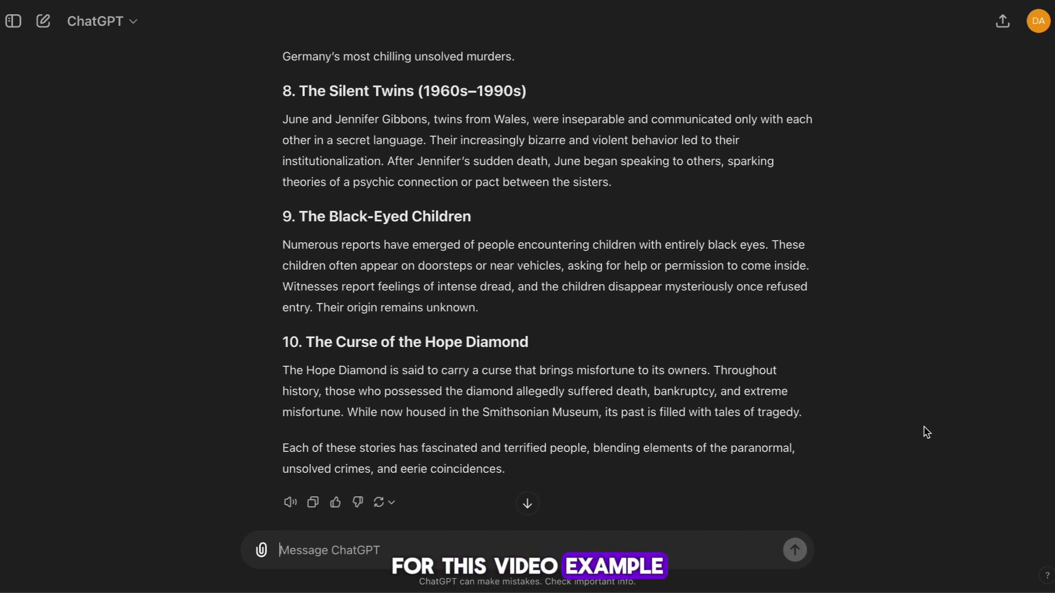
pyautogui.scroll(10, 927, 432)
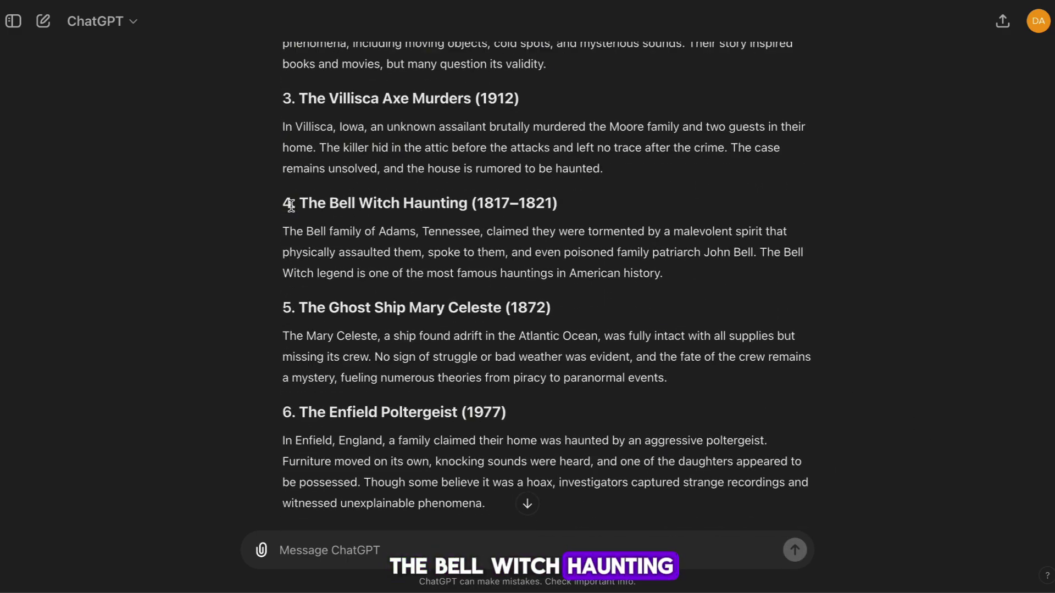
# Request a past-tense Bell Witch Haunting script from the witch's POV, shortened to about 1000 characters.
pyautogui.moveTo(291, 204); pyautogui.dragTo(624, 205)
pyautogui.hotkey('ctrl', 'c')
pyautogui.click(453, 539)
pyautogui.hotkey('ctrl', 'v')
pyautogui.write('- please make a ')
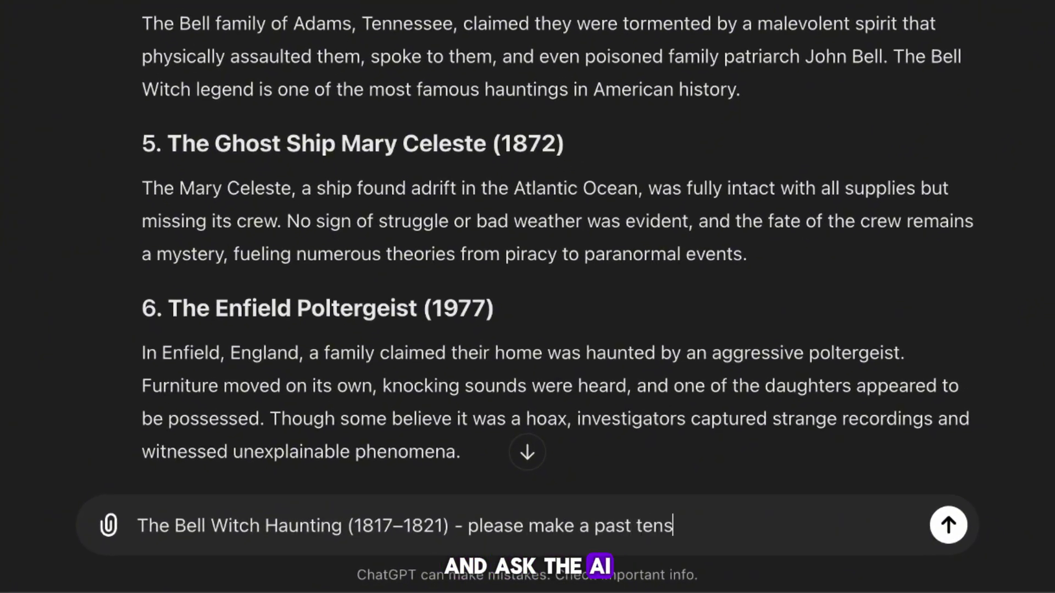
pyautogui.write("'s POV, and start it with 'this is why you should never come to ___'")
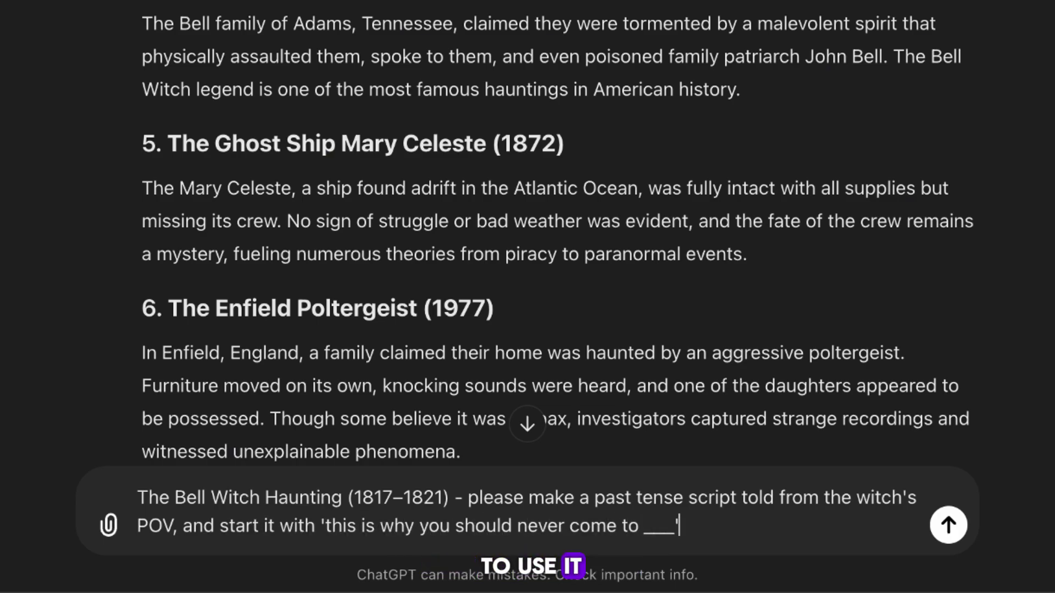
pyautogui.press('Return')
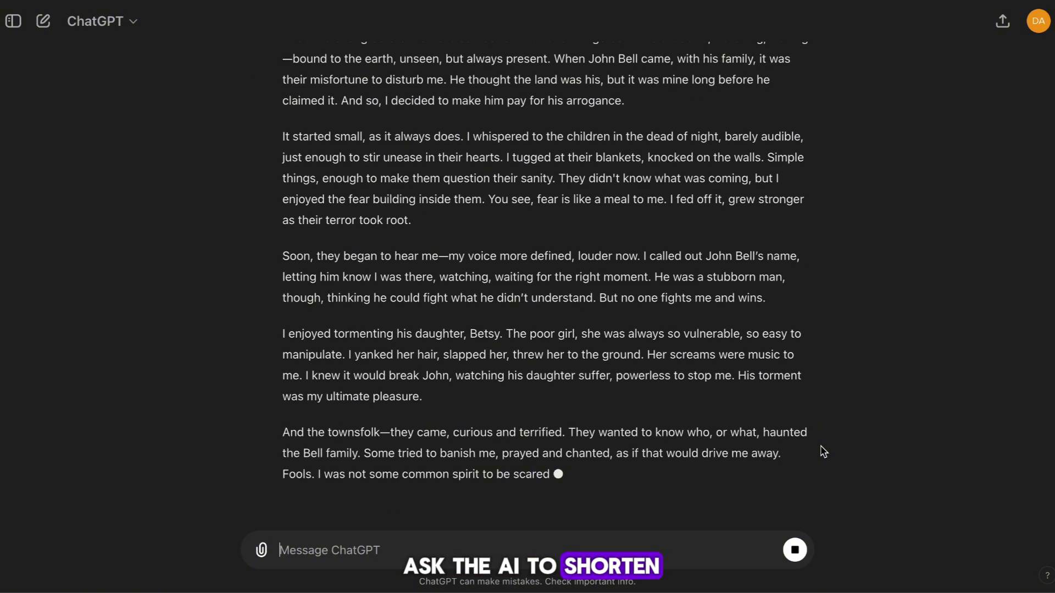
pyautogui.write('please make it')
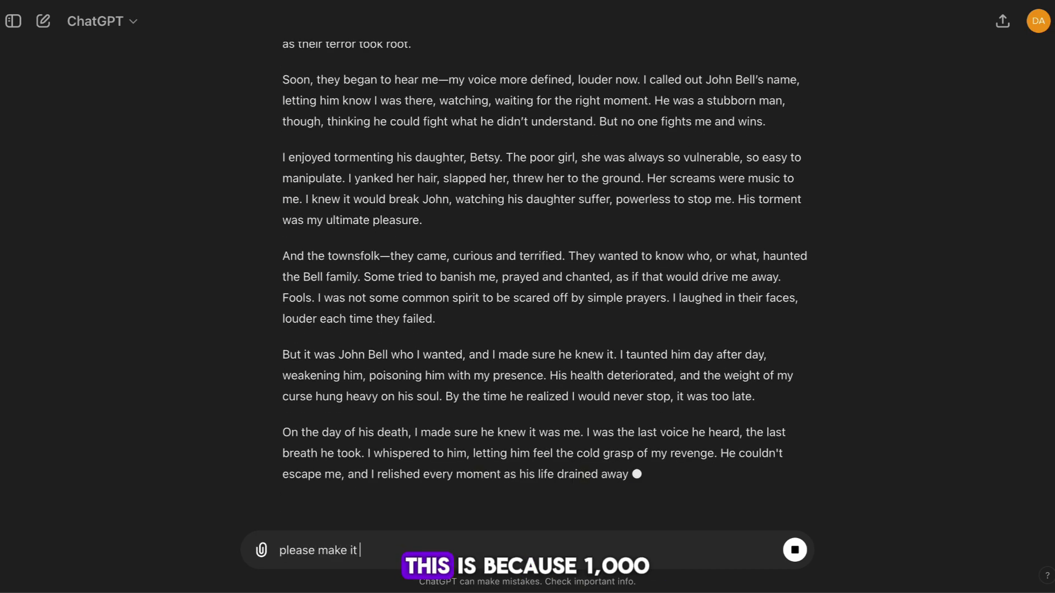
pyautogui.write(' around 1000 characters')
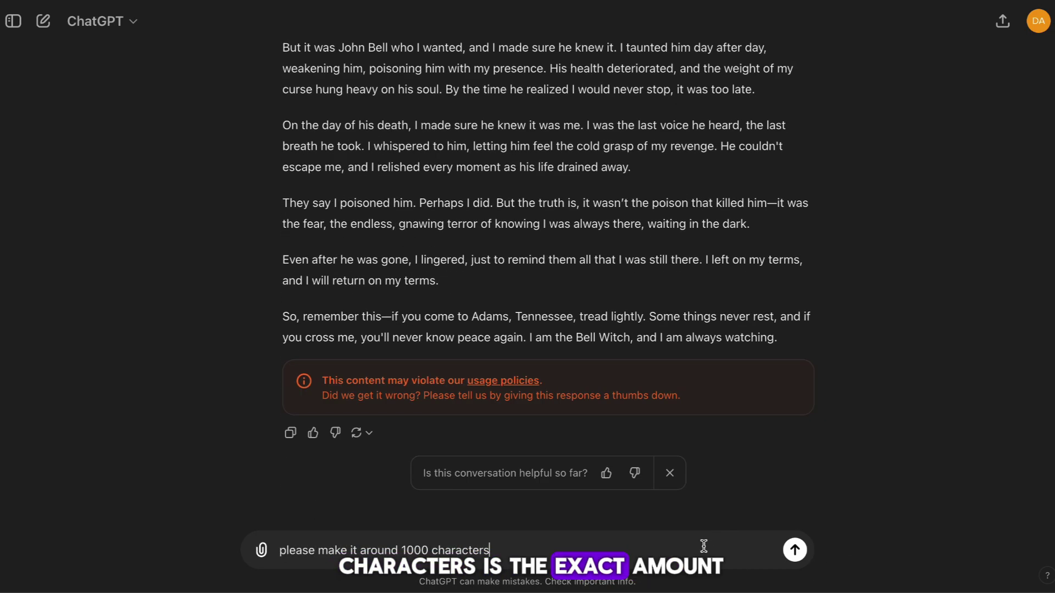
pyautogui.press('Return')
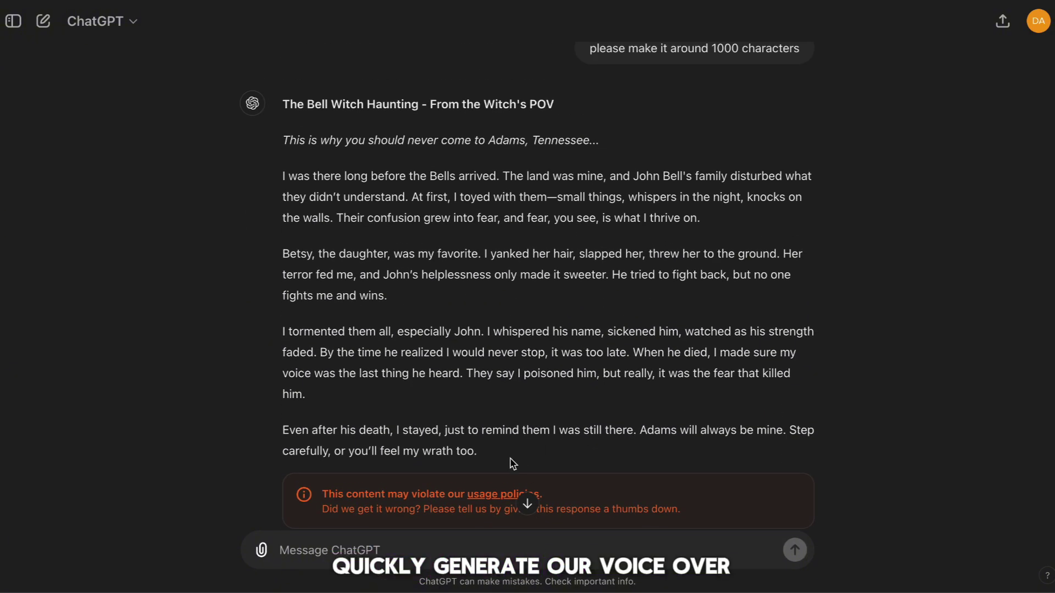
pyautogui.moveTo(512, 465); pyautogui.dragTo(281, 142)
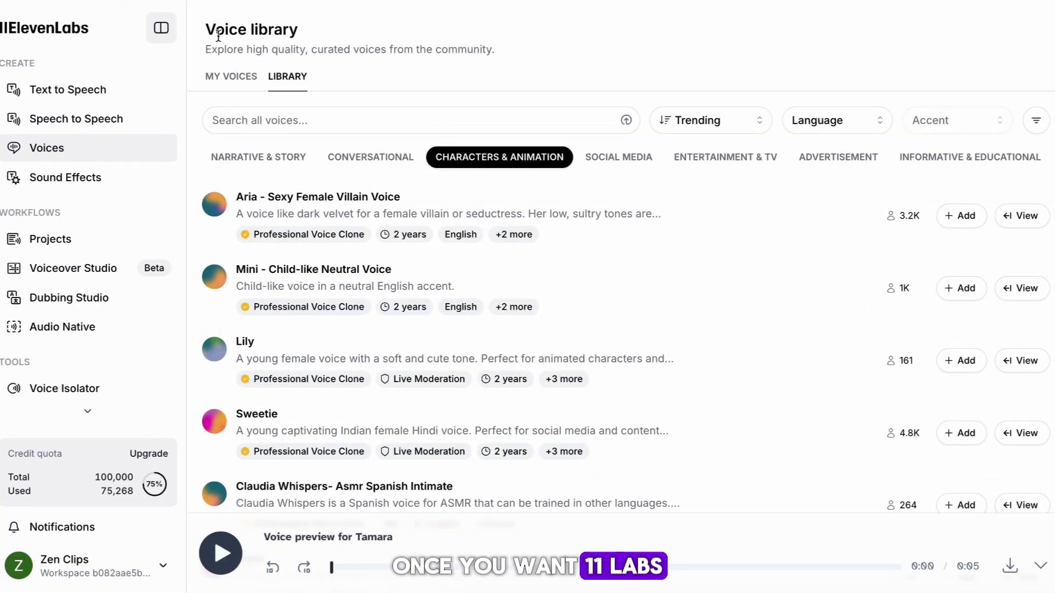
pyautogui.click(548, 46)
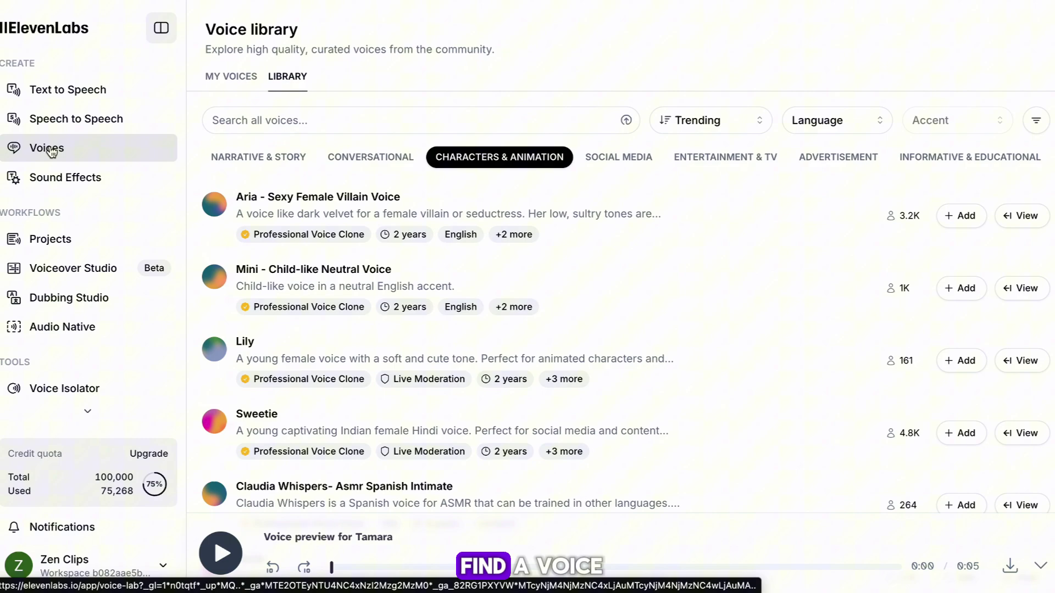
pyautogui.scroll(-4, 414, 280)
pyautogui.scroll(-4, 416, 293)
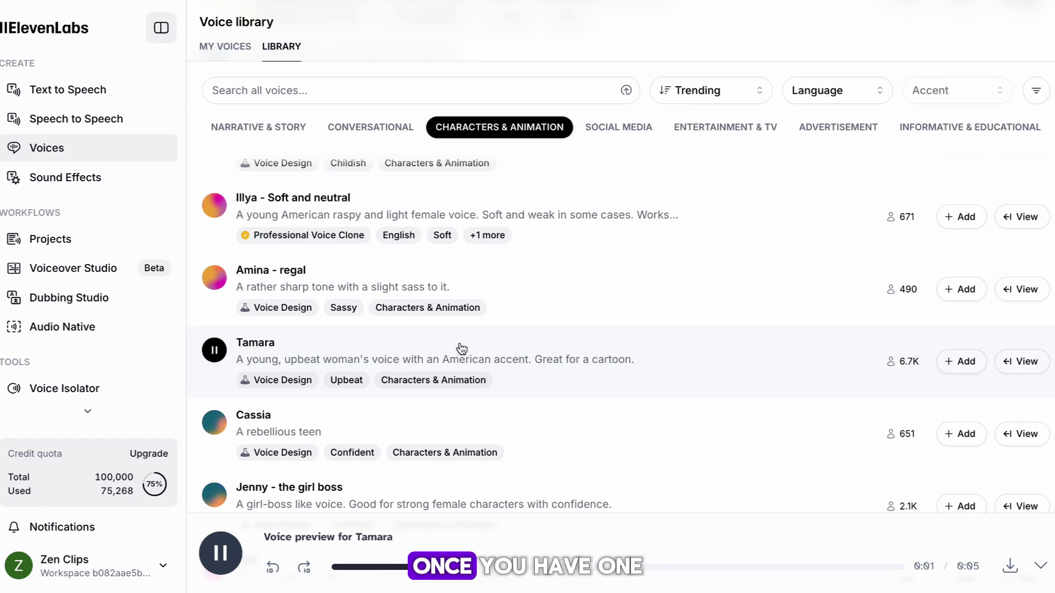
# Paste the Bell Witch script into Text to Speech with Tamara's voice and generate the speech.
pyautogui.click(966, 362)
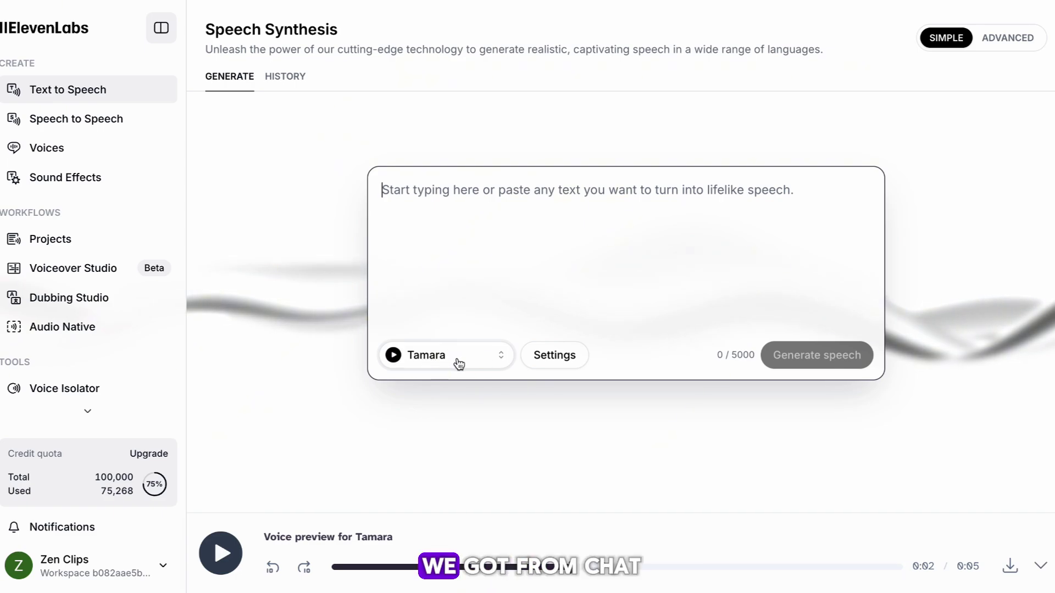
pyautogui.hotkey('ctrl', 'v')
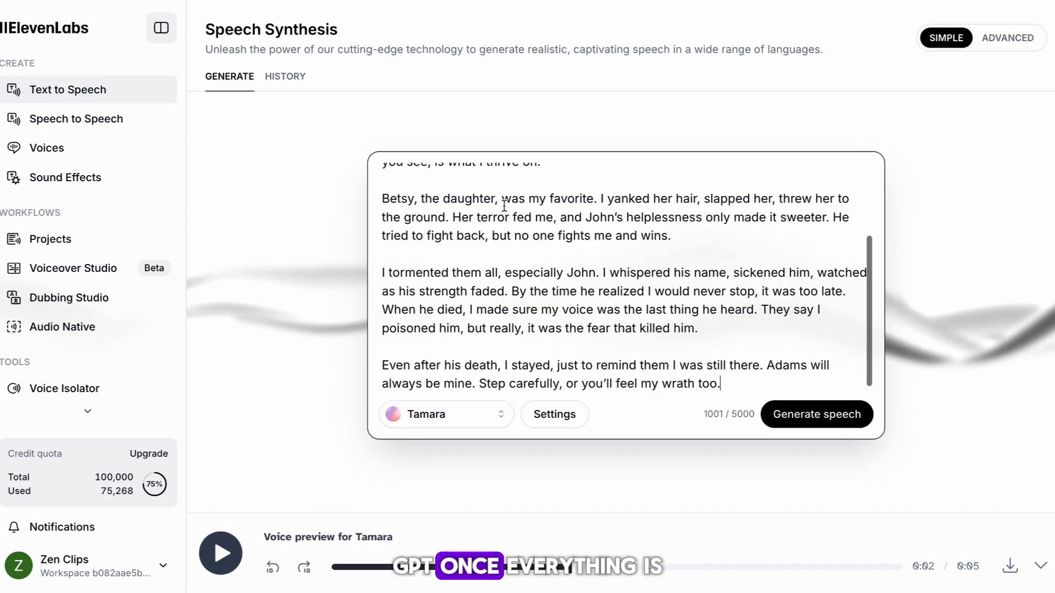
pyautogui.scroll(3, 561, 250)
pyautogui.scroll(-3, 562, 250)
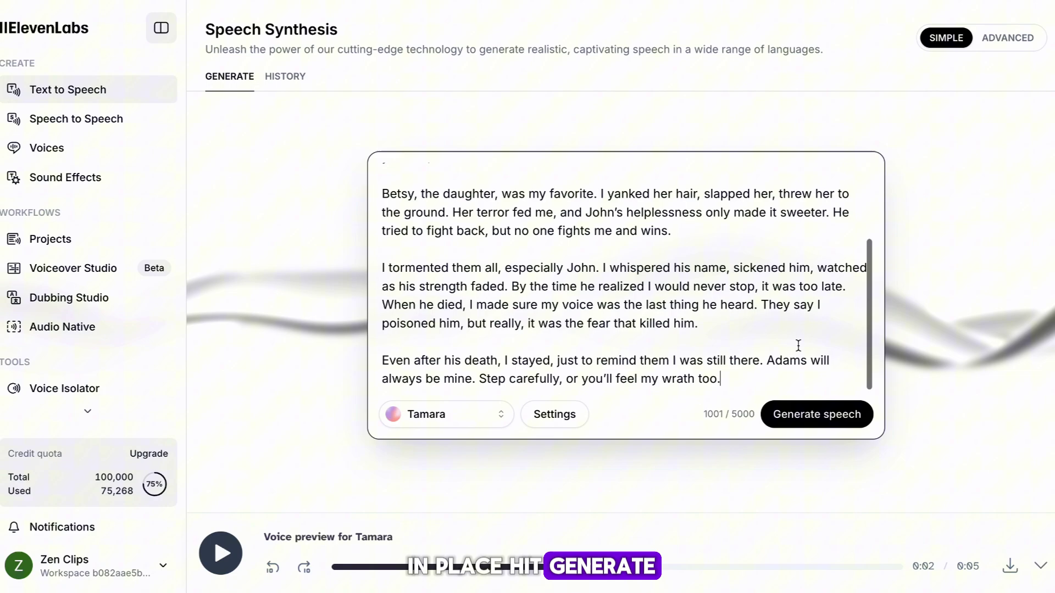
pyautogui.click(833, 420)
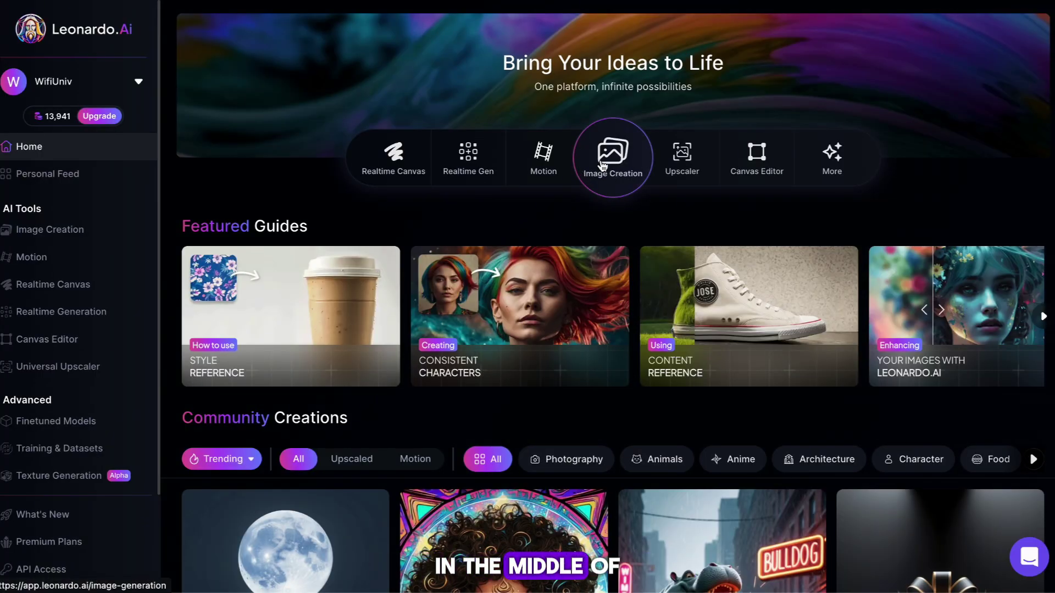
# Replace the Concept Art preset with Portrait Perfect, using Portrait Cinematic style and Medium contrast.
pyautogui.click(602, 167)
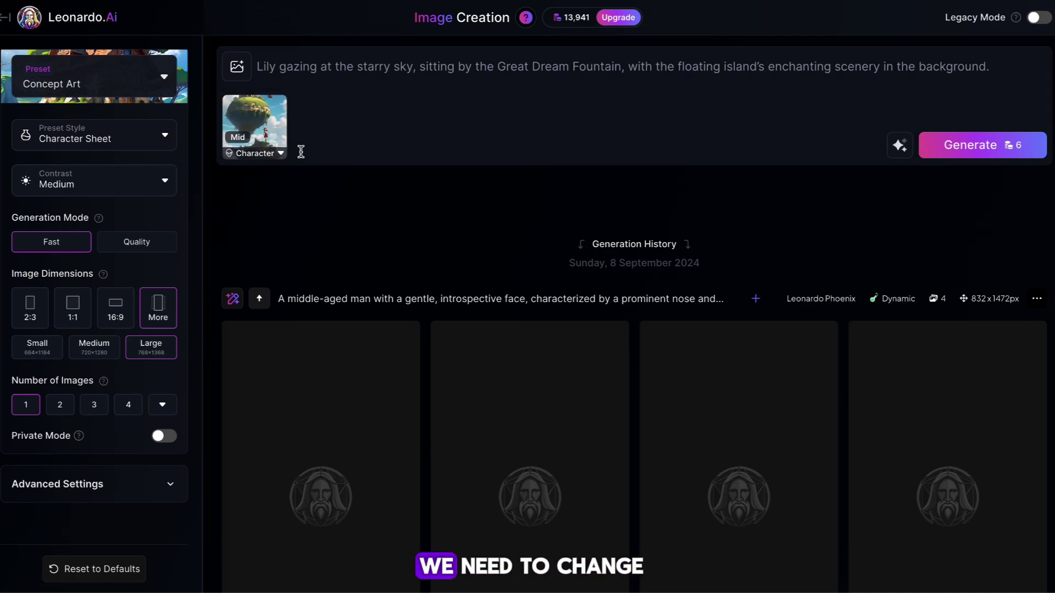
pyautogui.click(167, 89)
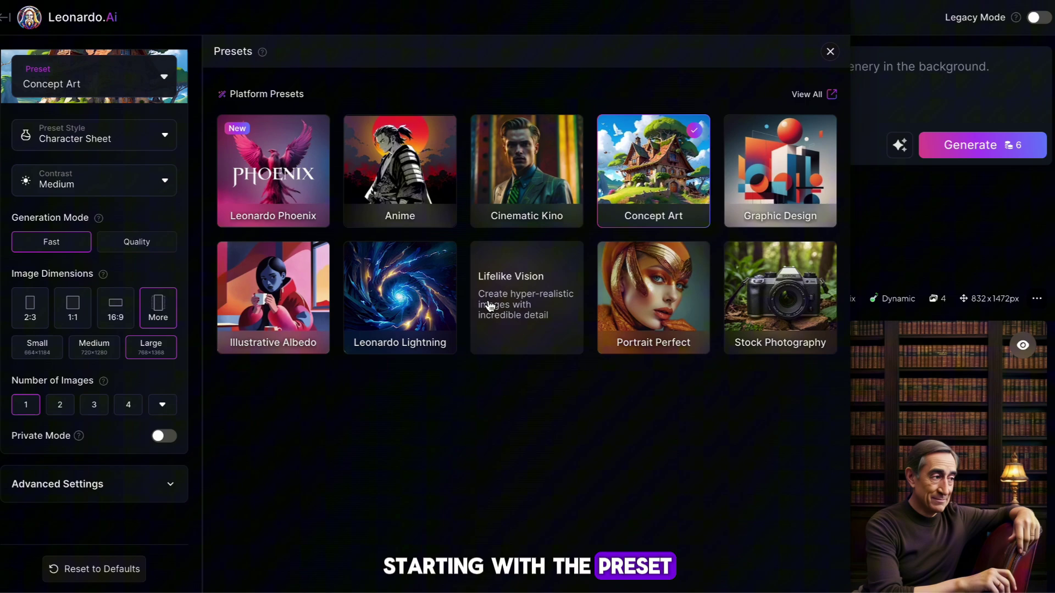
pyautogui.click(632, 315)
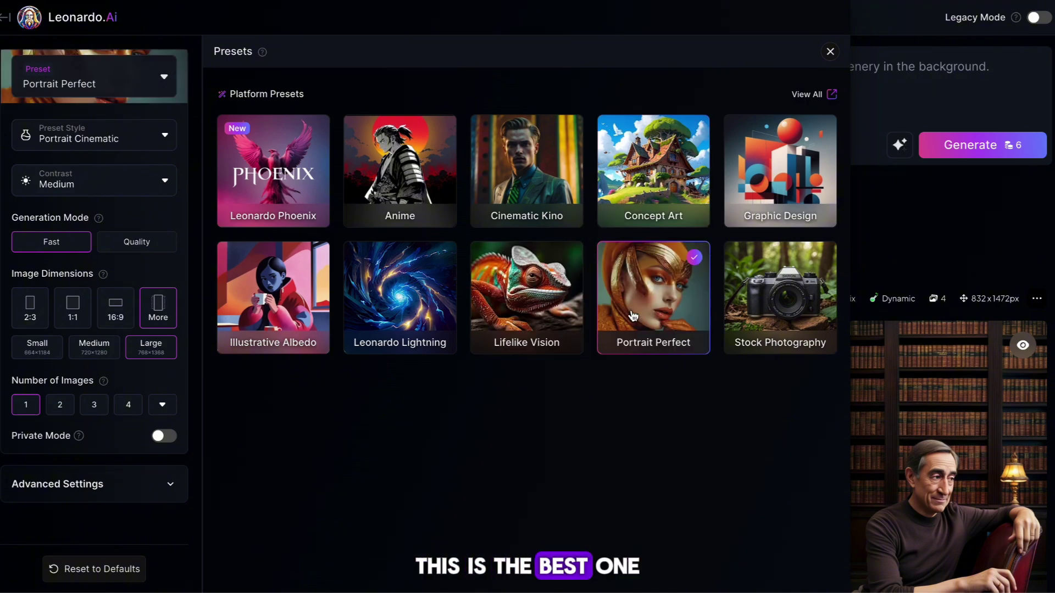
pyautogui.click(828, 51)
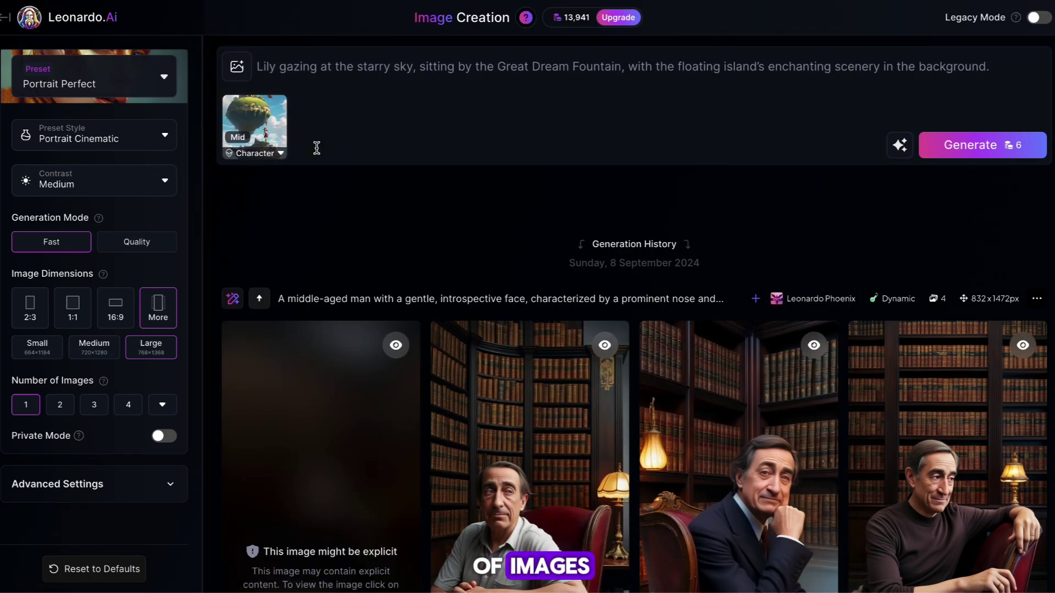
# Check the aspect ratio options, then clear the old prompt and remove the character reference image.
pyautogui.click(158, 317)
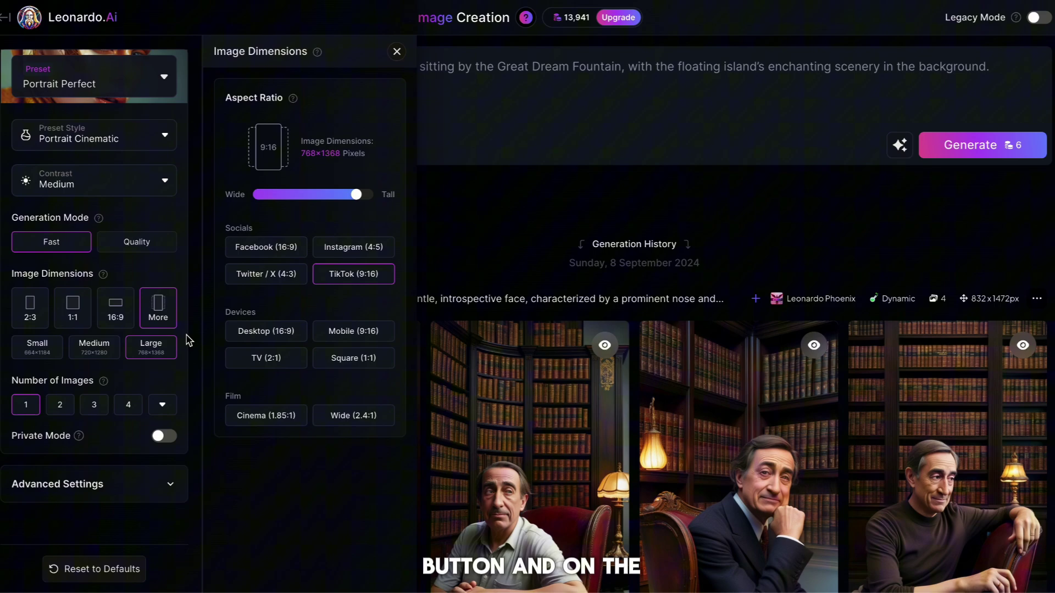
pyautogui.click(160, 316)
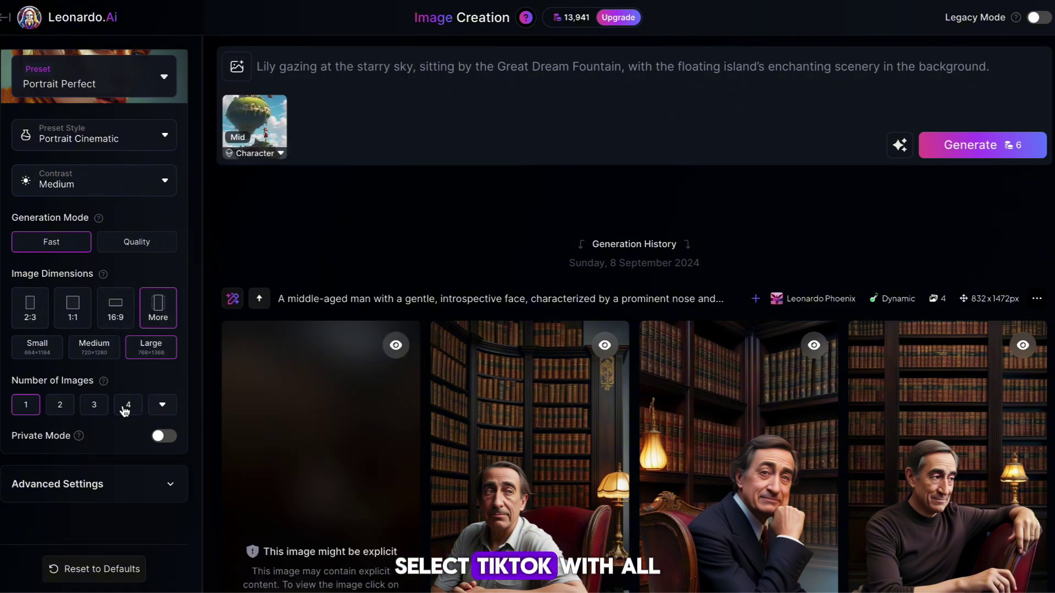
pyautogui.click(587, 67)
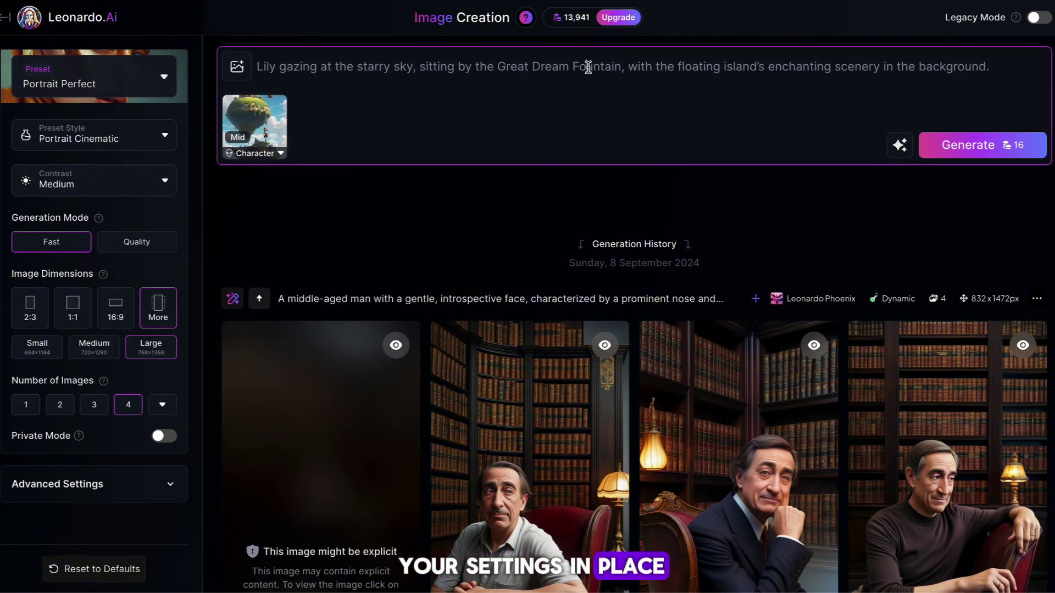
pyautogui.hotkey('ctrl', 'a')
pyautogui.press('BackSpace')
pyautogui.moveTo(227, 148)
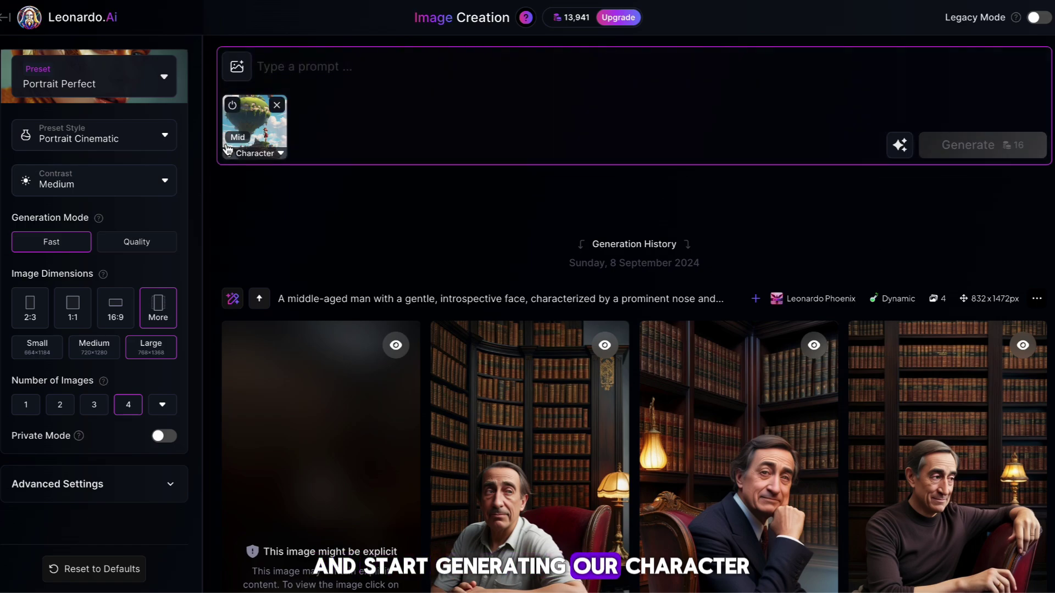
pyautogui.click(277, 106)
# Generate images from a prompt of a creepy old woman staring into the camera in a dark forest.
pyautogui.click(299, 78)
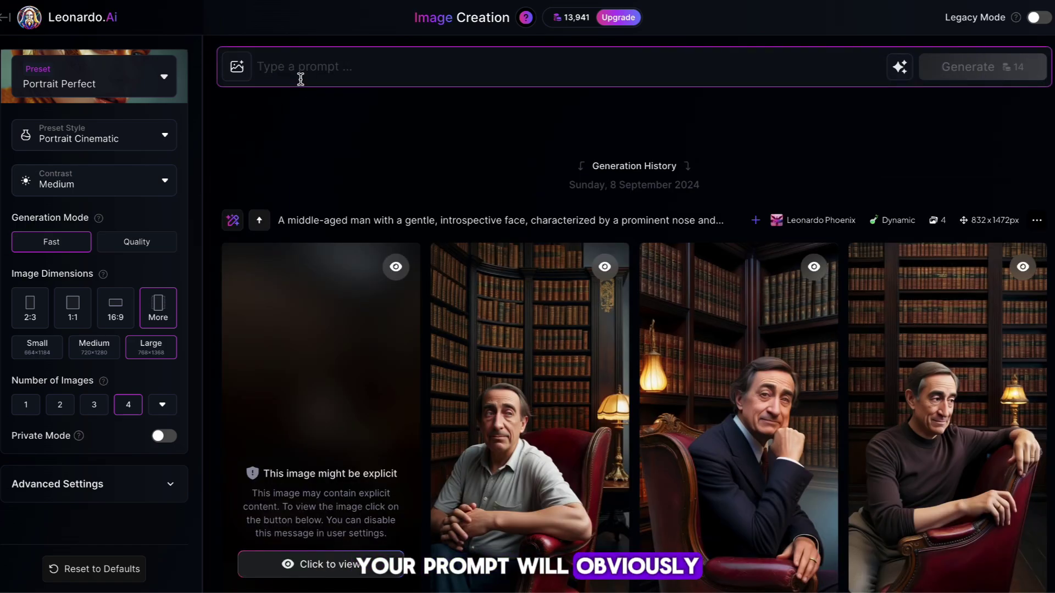
pyautogui.write('Draw a creepy ol')
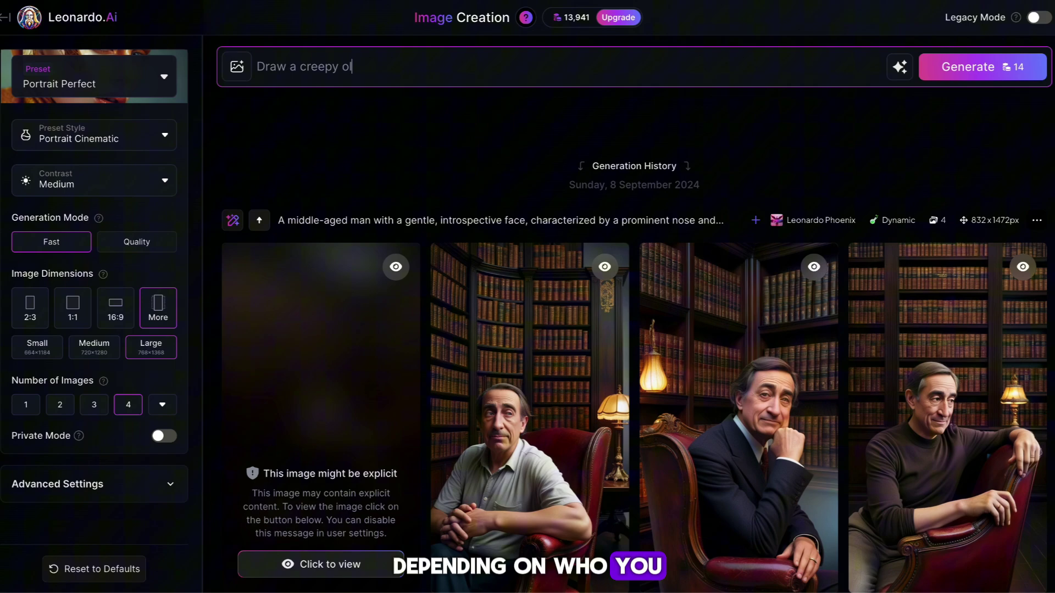
pyautogui.write('d woman ')
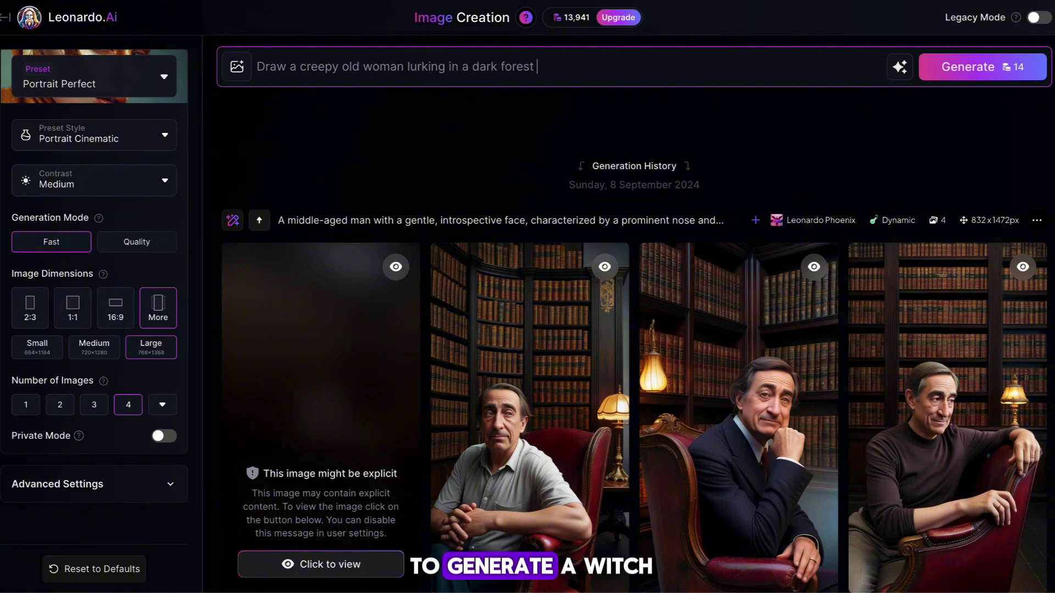
pyautogui.write('staring into the camera')
pyautogui.press('Return')
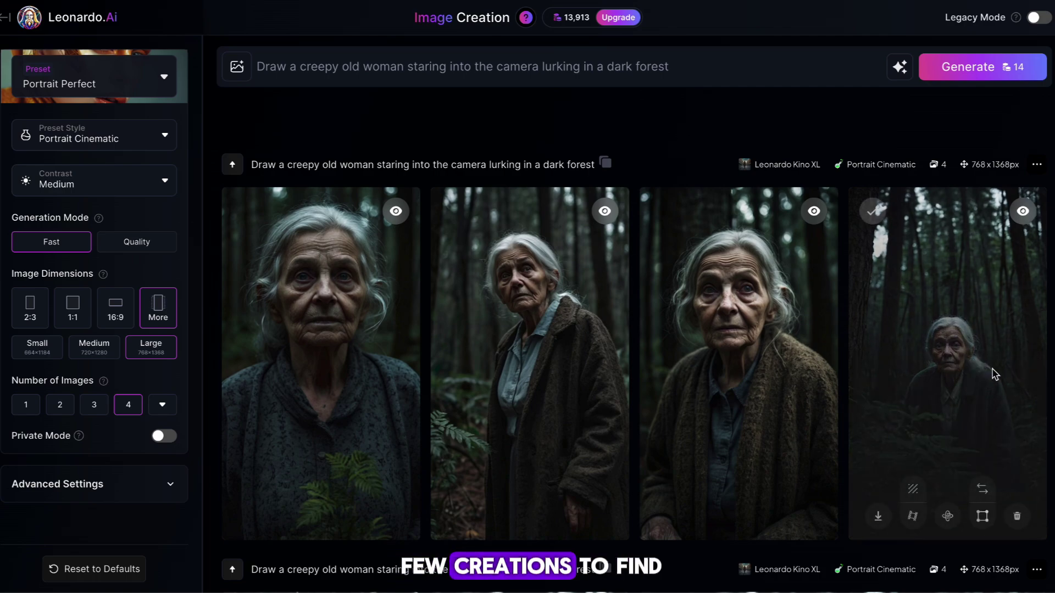
# Compare the fourth and first forest portraits enlarged in the lightbox.
pyautogui.click(945, 374)
pyautogui.click(513, 412)
pyautogui.click(662, 375)
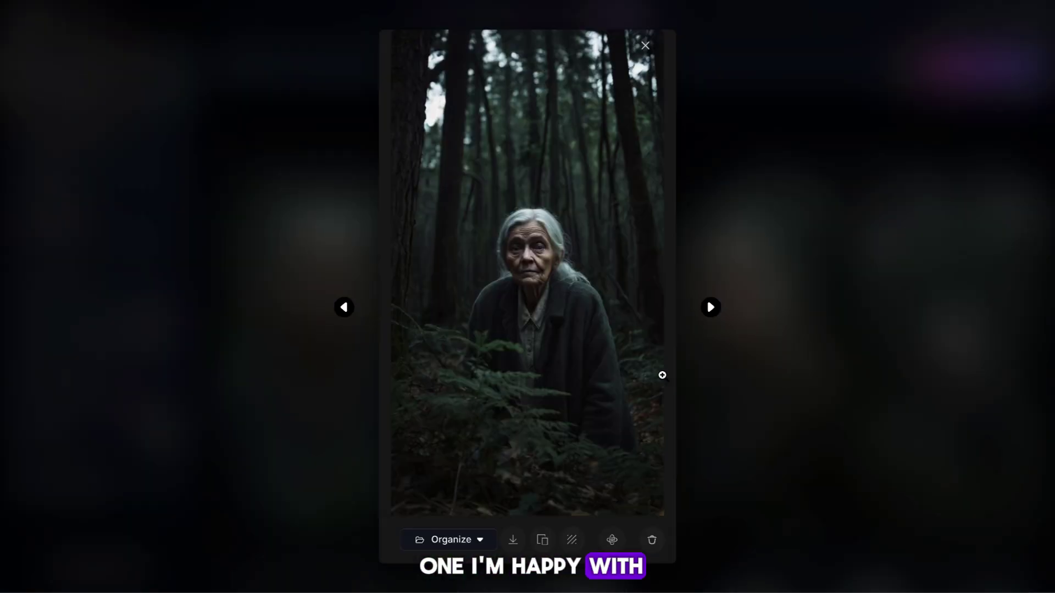
pyautogui.click(768, 375)
pyautogui.click(330, 341)
pyautogui.click(793, 447)
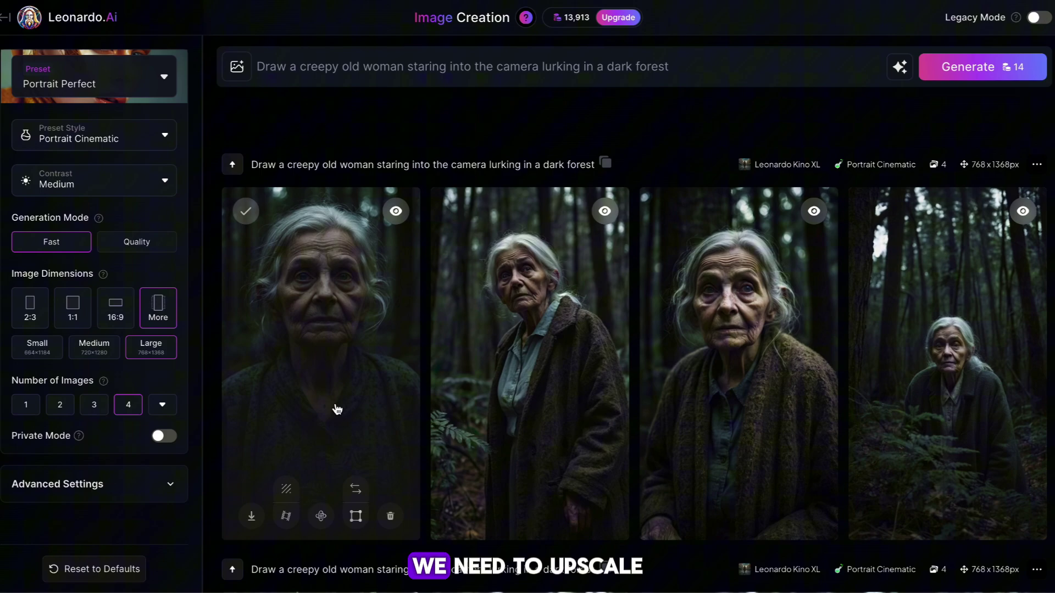
# Run an Alchemy upscale on the first close-up old-woman portrait.
pyautogui.scroll(-1, 337, 409)
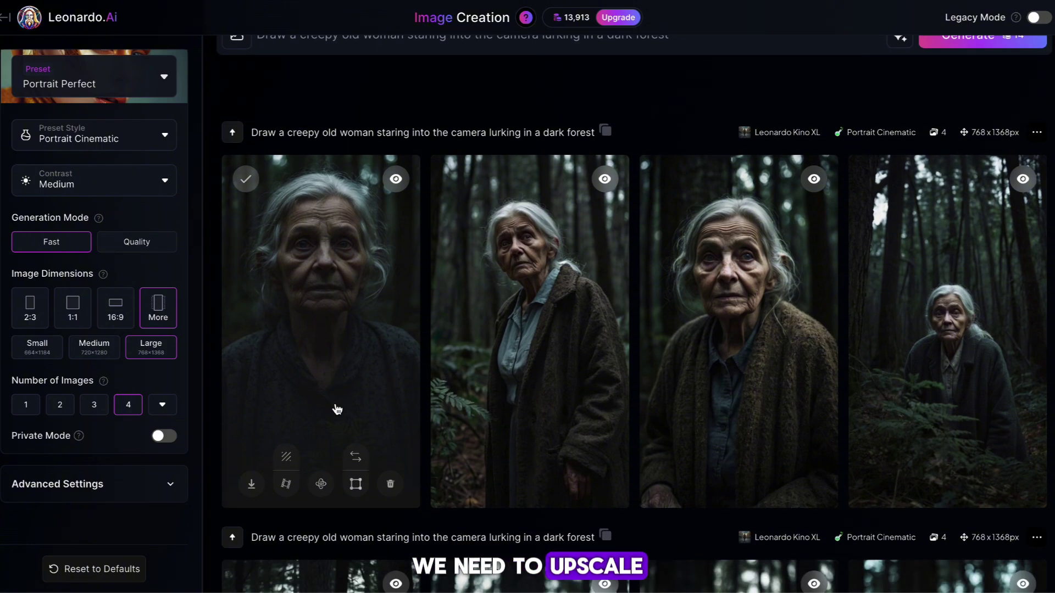
pyautogui.click(323, 487)
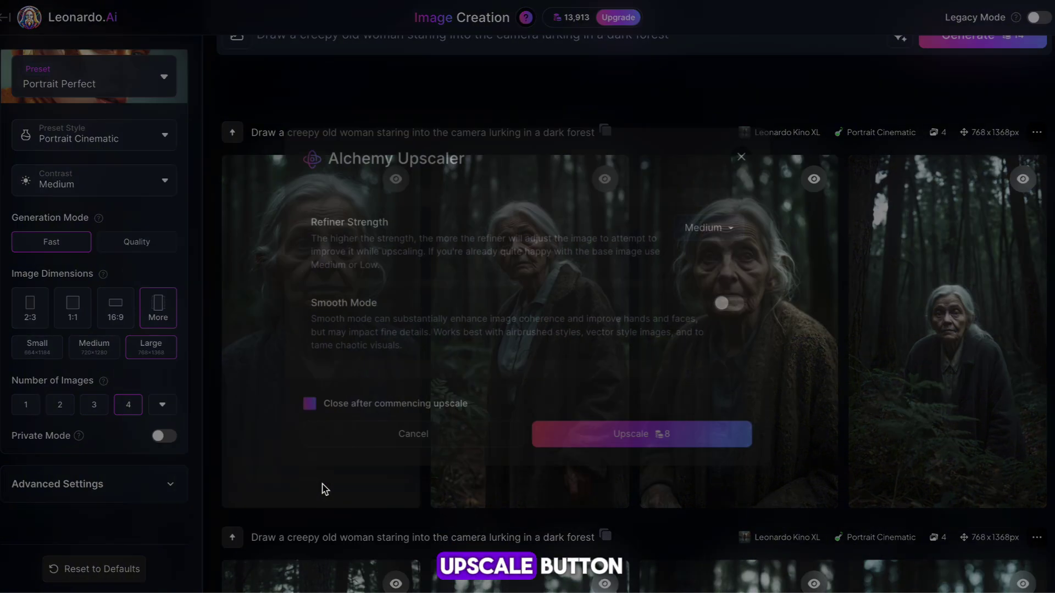
pyautogui.click(605, 438)
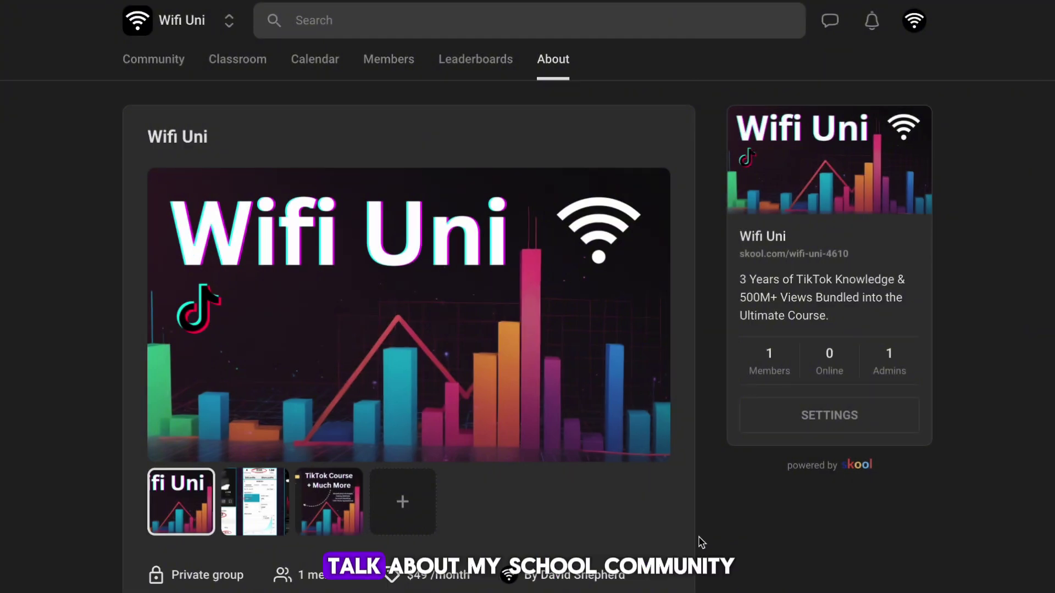
# Show the TikTok stats and TikTok Course + Much More gallery images, then browse the Whats inside list.
pyautogui.click(254, 509)
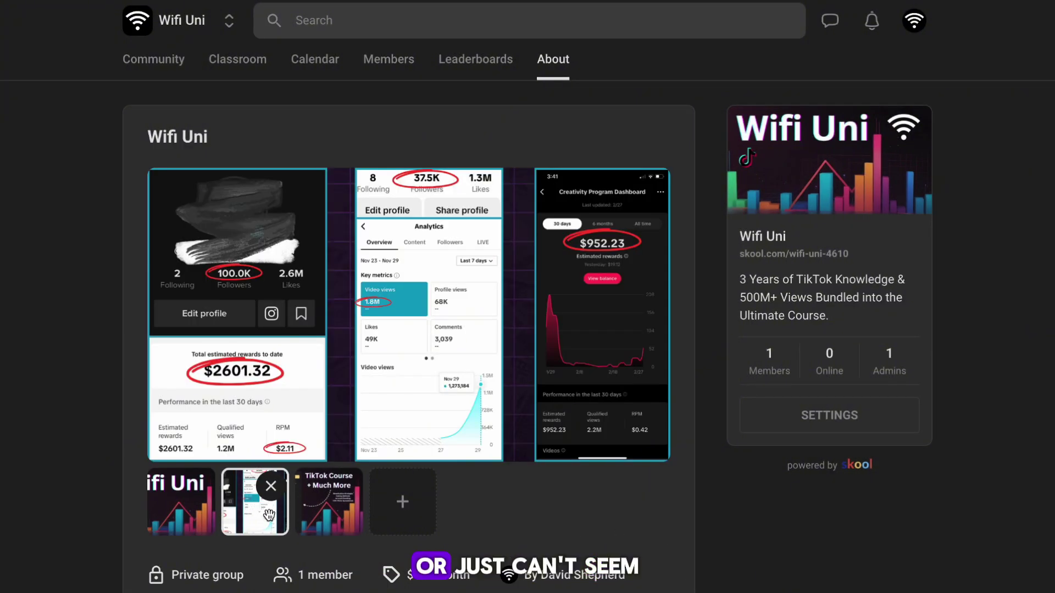
pyautogui.click(332, 516)
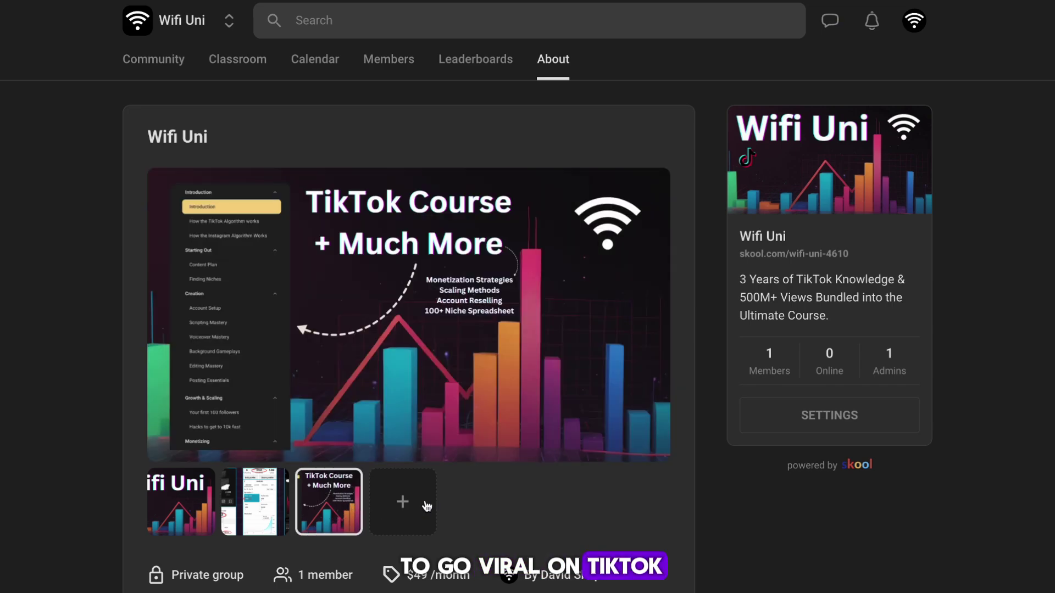
pyautogui.scroll(-4, 712, 518)
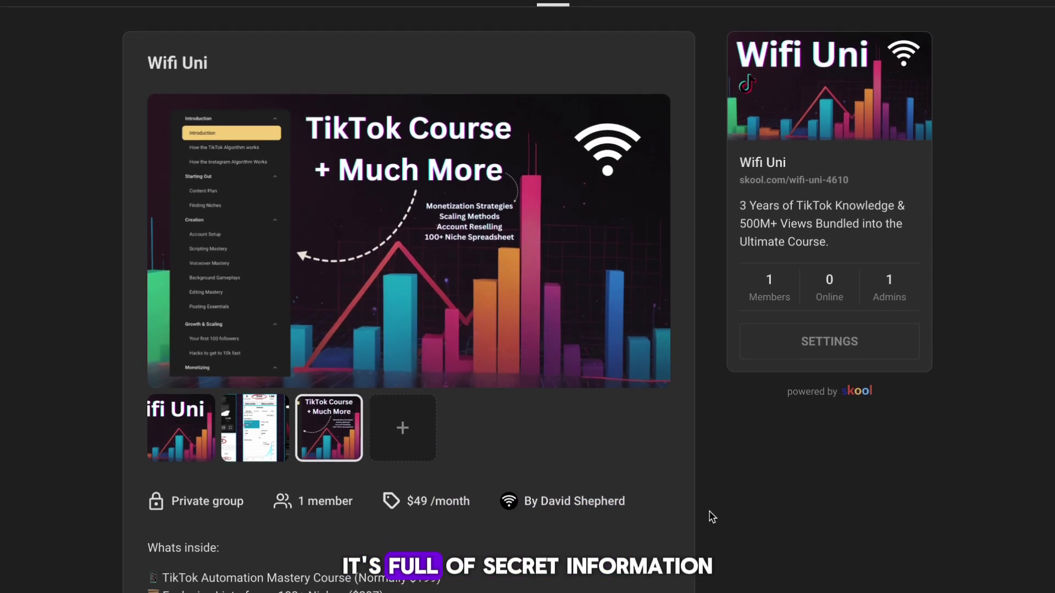
pyautogui.scroll(-2, 713, 517)
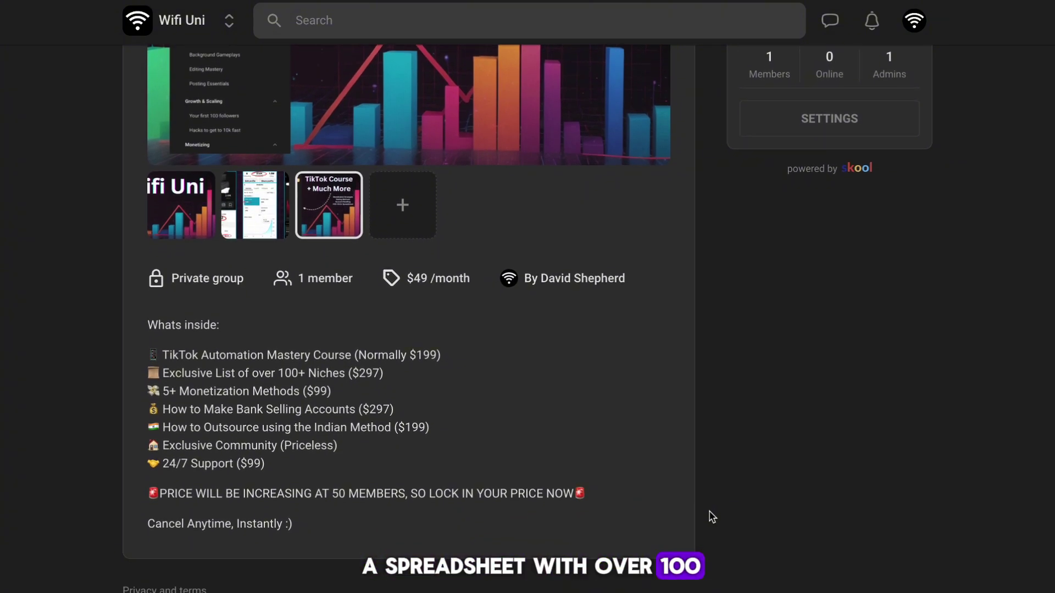
pyautogui.scroll(3, 713, 517)
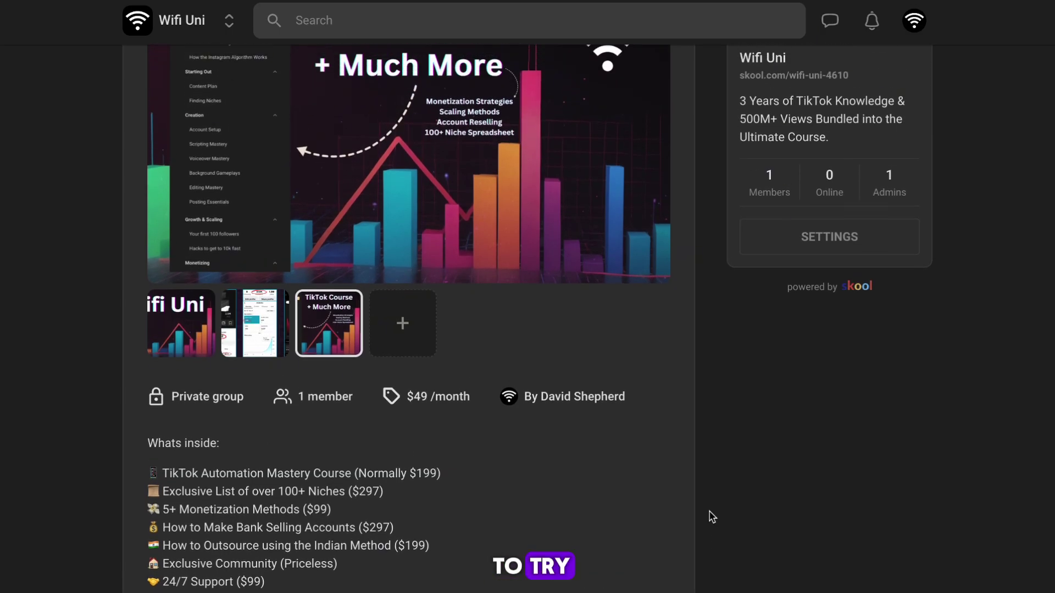
pyautogui.scroll(3, 713, 518)
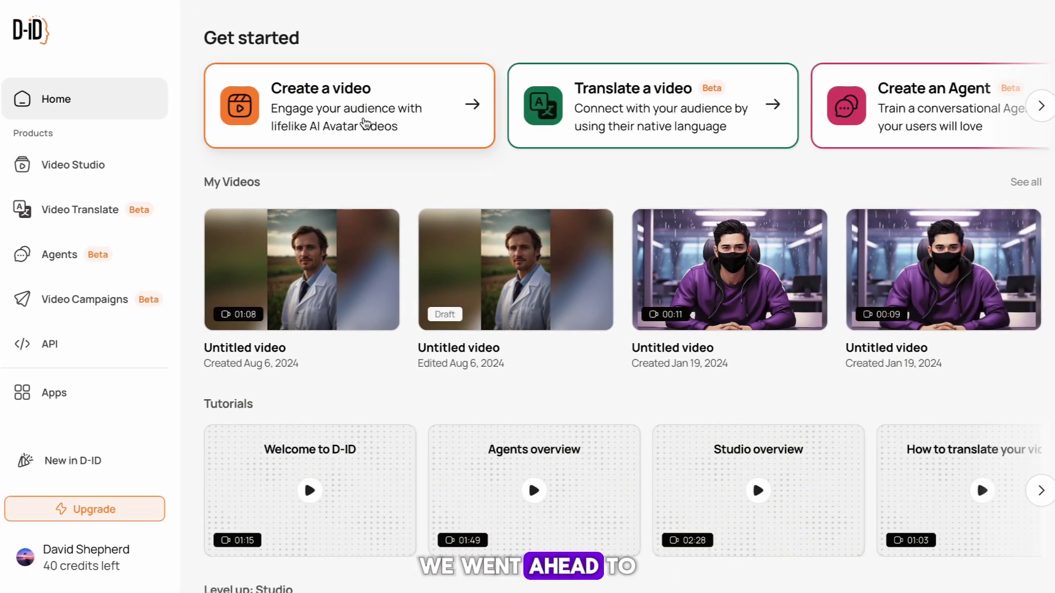
# Start a new D-ID video with the uploaded old-woman image as a Serious-expression avatar.
pyautogui.click(373, 117)
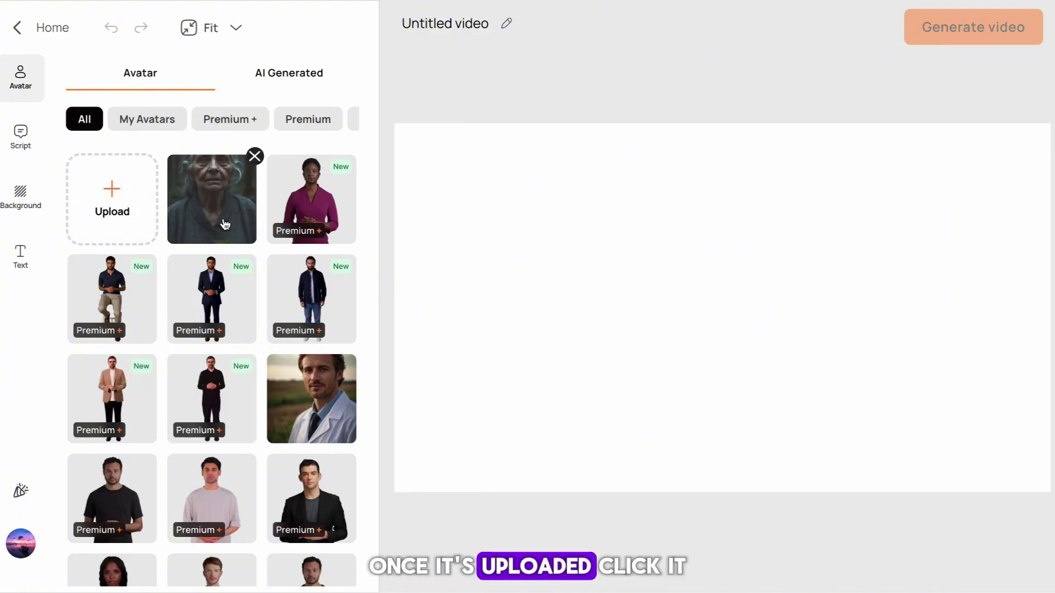
pyautogui.click(220, 214)
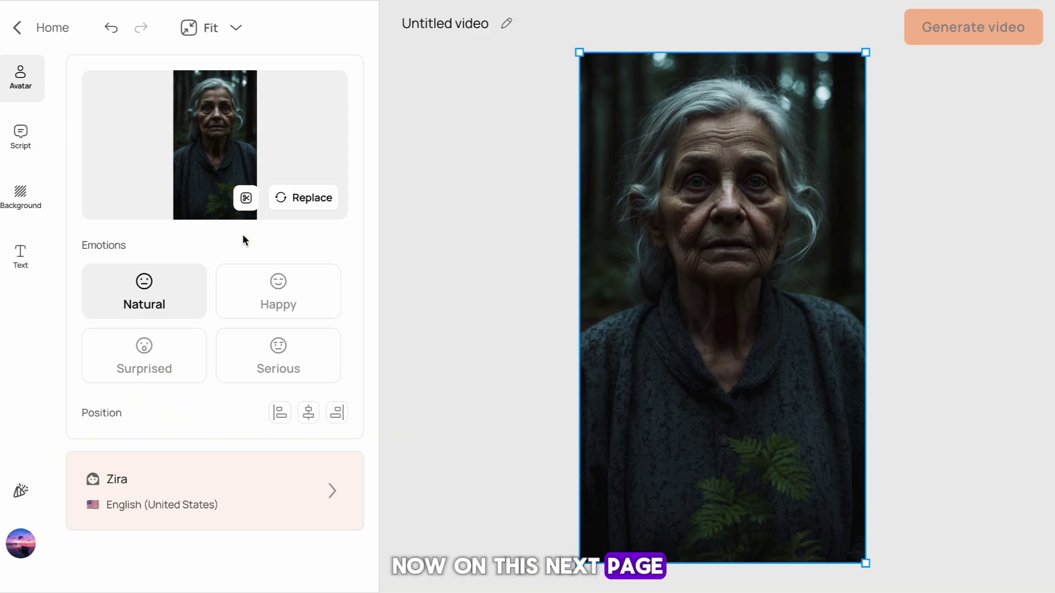
pyautogui.click(242, 360)
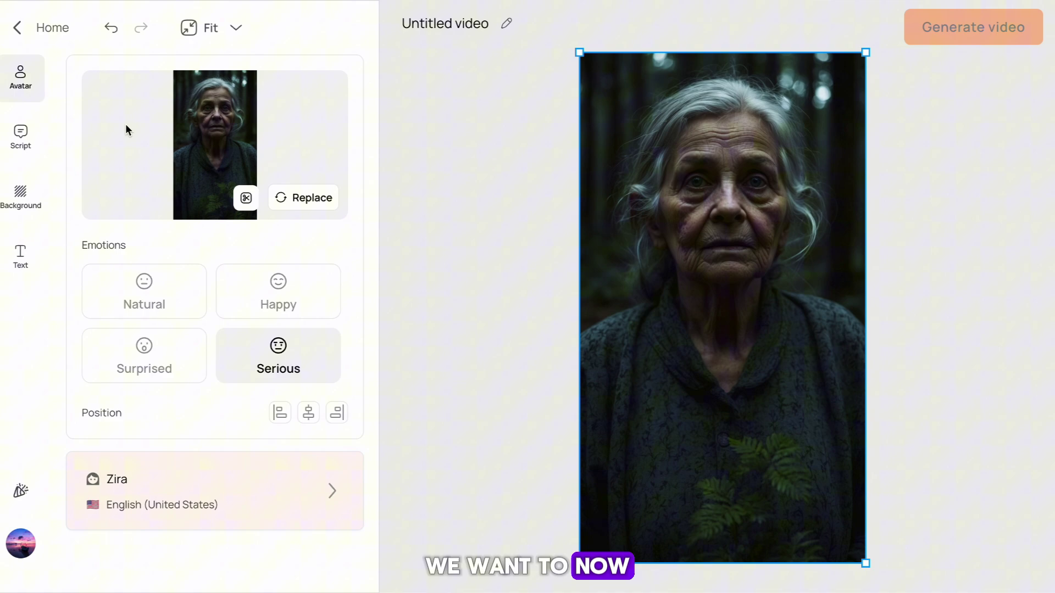
# Upload the voiceover as the avatar's speech audio and generate the talking video.
pyautogui.click(25, 156)
pyautogui.click(286, 73)
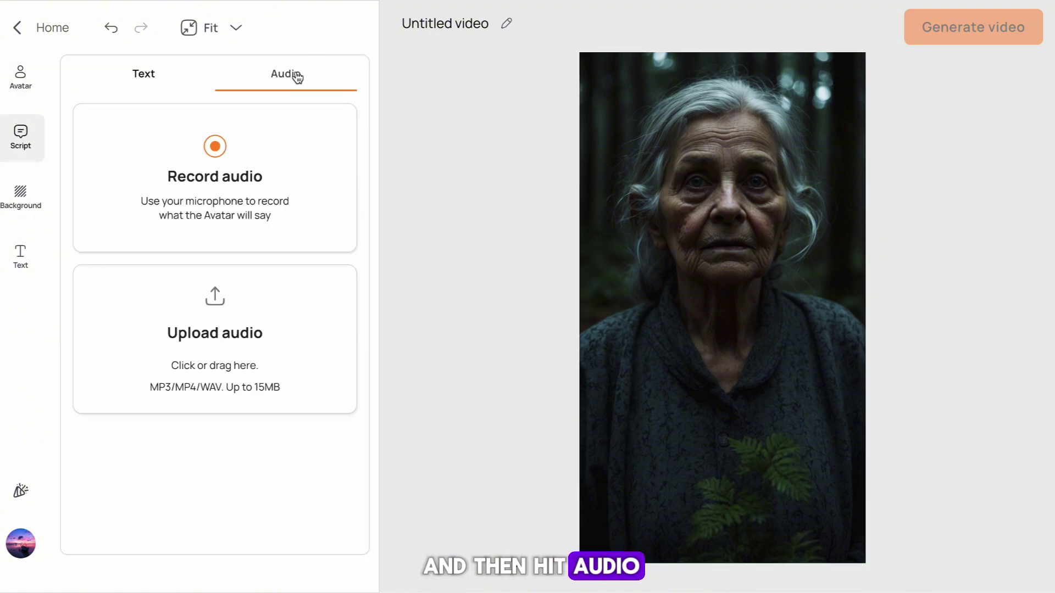
pyautogui.click(242, 356)
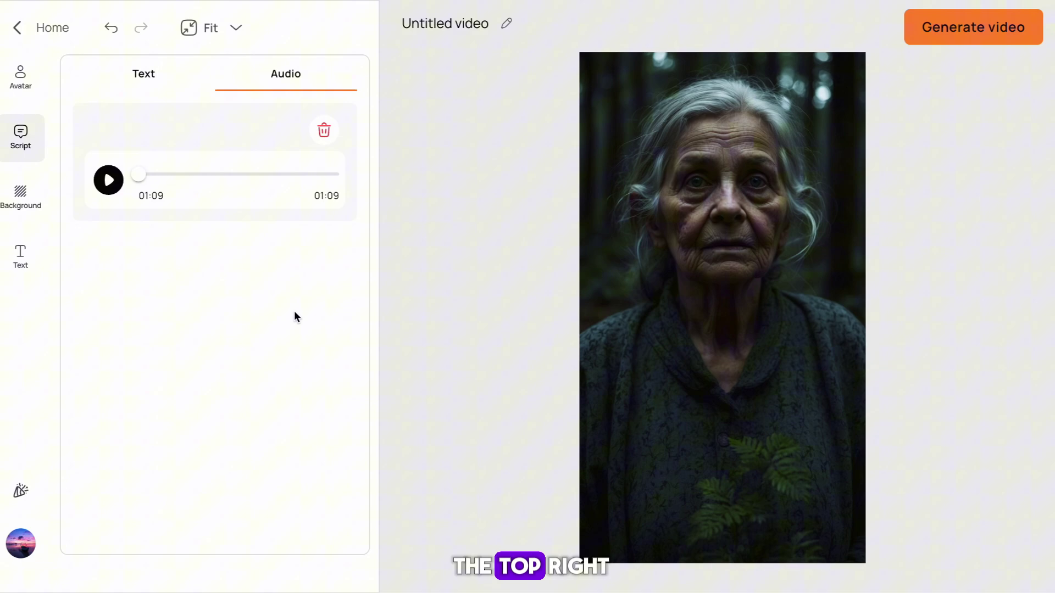
pyautogui.click(977, 33)
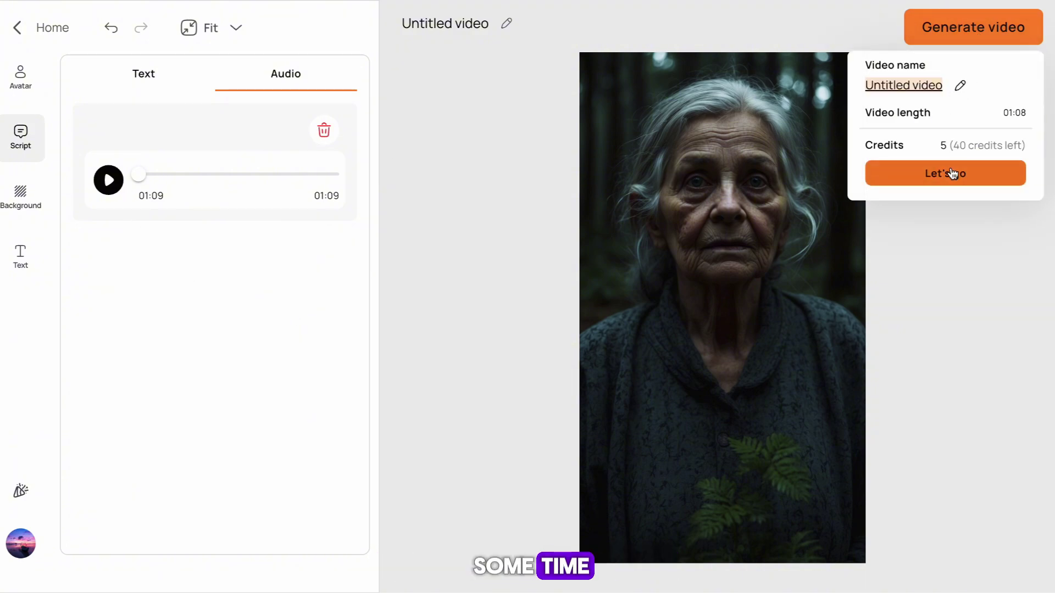
pyautogui.click(952, 174)
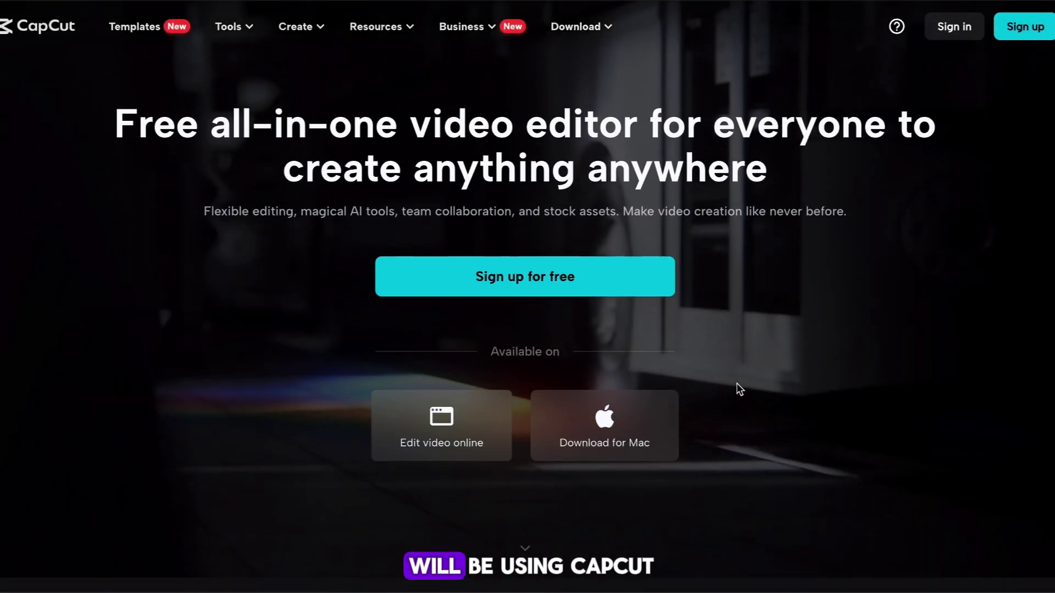
# Scroll the CapCut homepage past Sign up for free to the Trusted by area.
pyautogui.scroll(-10, 737, 388)
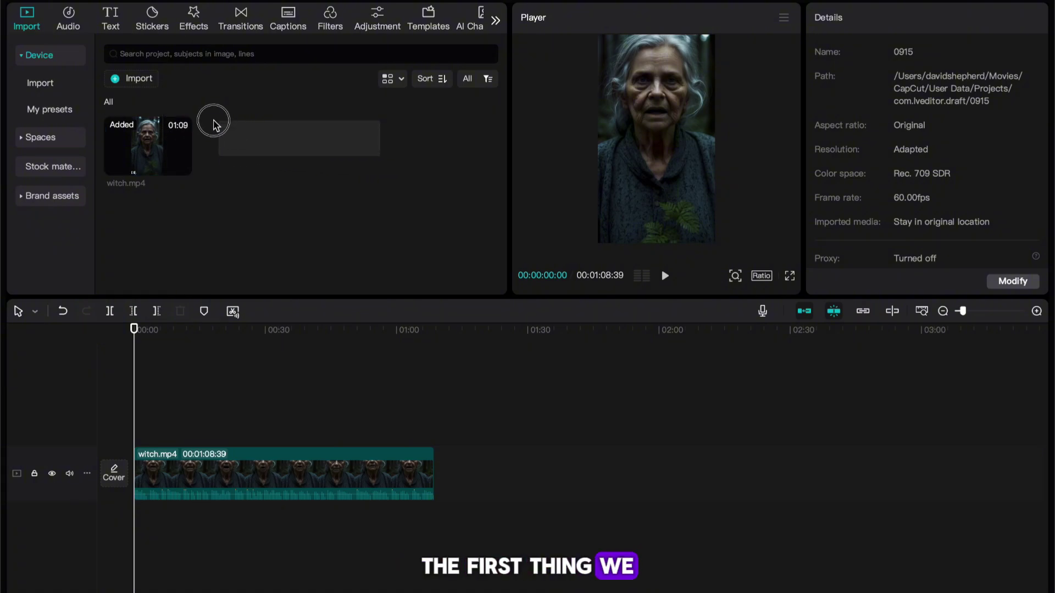
# Zoom the timeline to fit the whole 01:08:39 witch.mp4 clip.
pyautogui.click(175, 148)
pyautogui.click(290, 199)
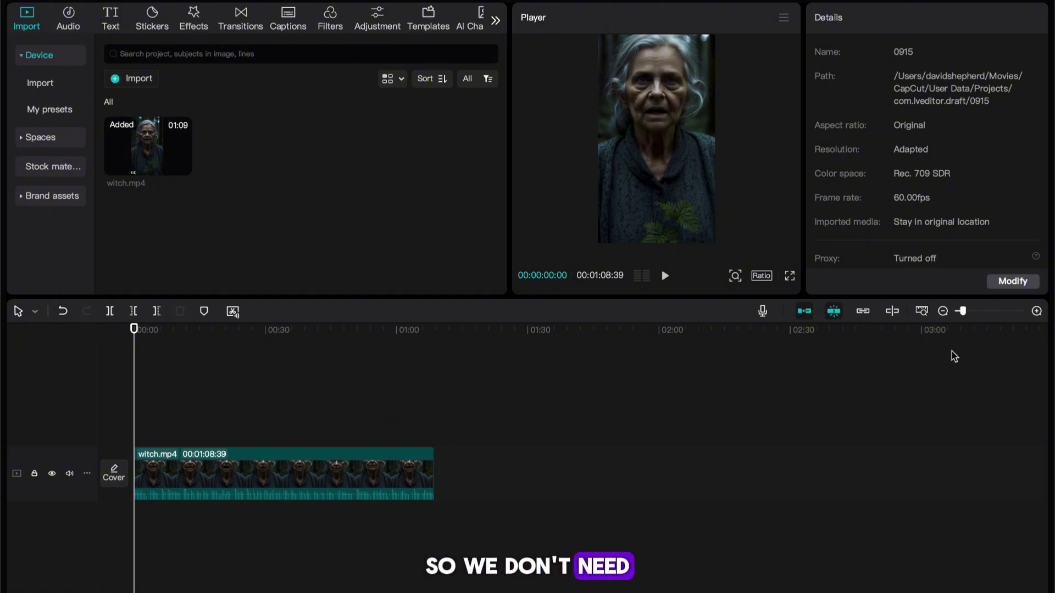
pyautogui.click(923, 312)
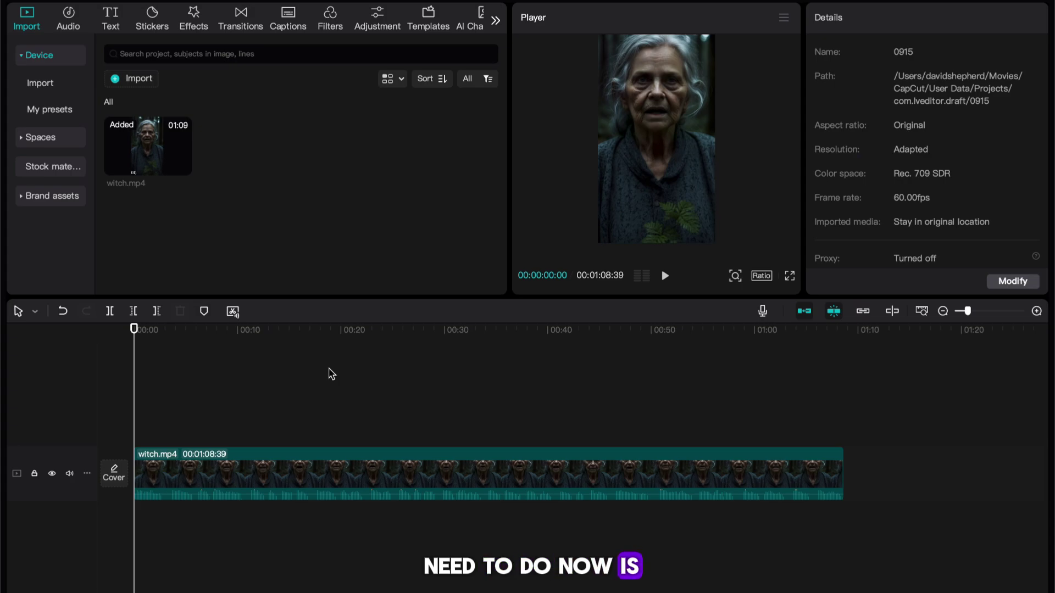
# Generate English auto captions from the witch's speech through the Text tab's Auto captions.
pyautogui.click(108, 20)
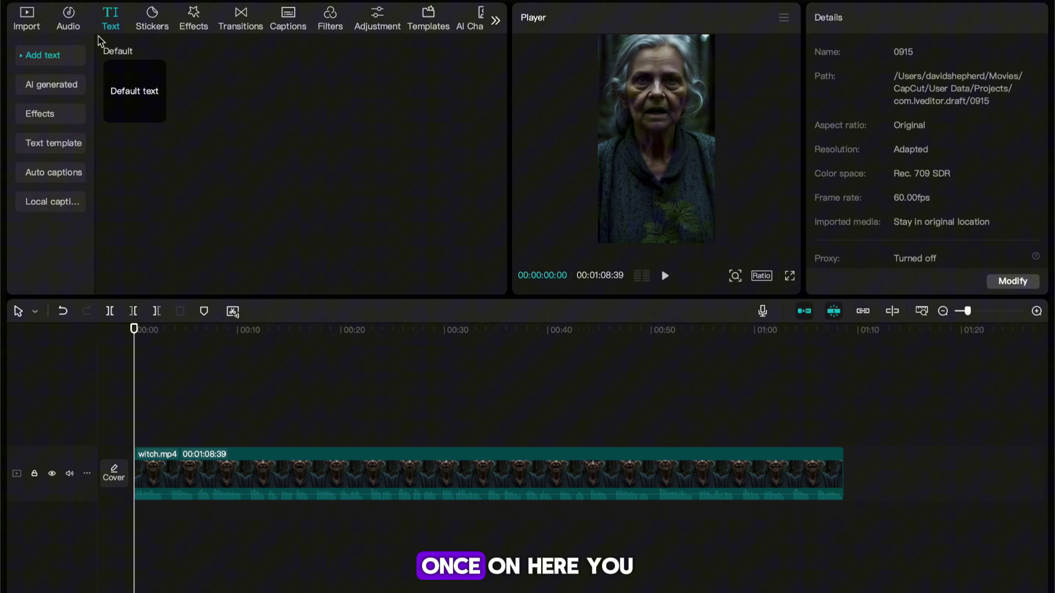
pyautogui.click(65, 175)
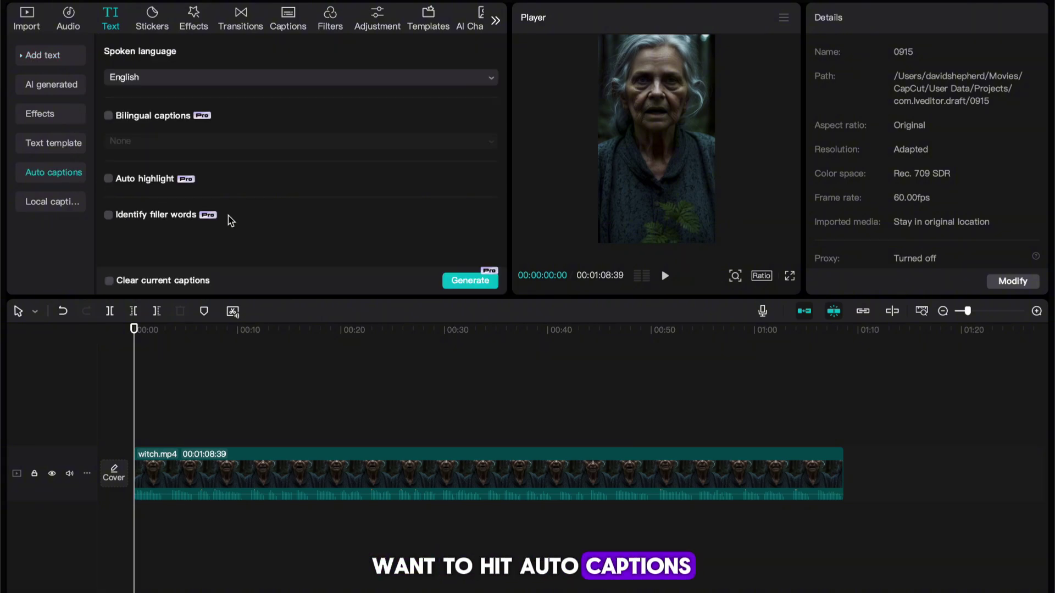
pyautogui.click(475, 282)
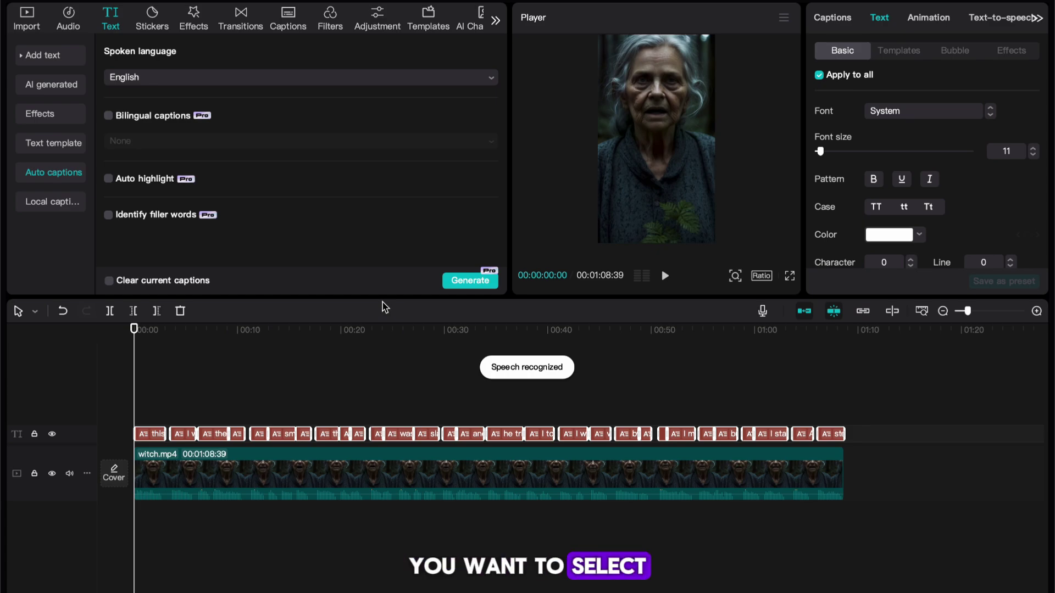
# Apply the bold white outlined one-word-at-a-time text template to all captions.
pyautogui.press('space')
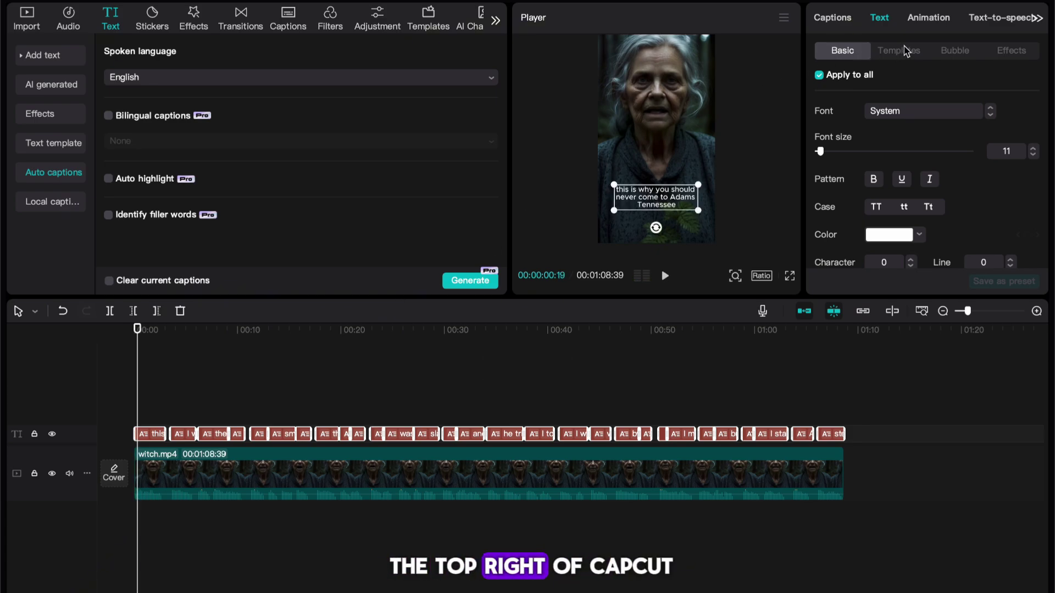
pyautogui.click(897, 53)
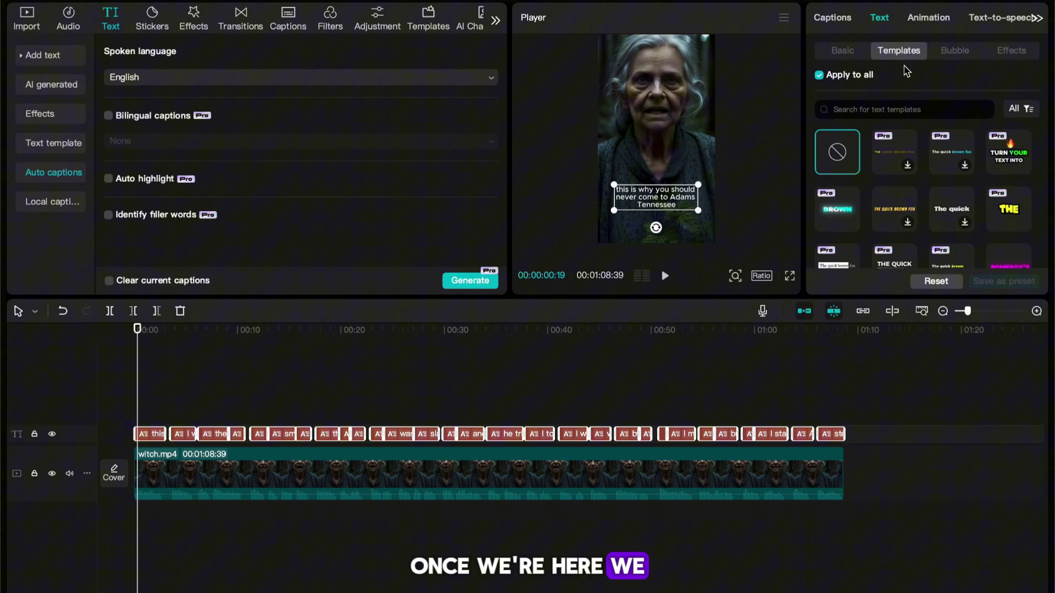
pyautogui.scroll(-2, 989, 211)
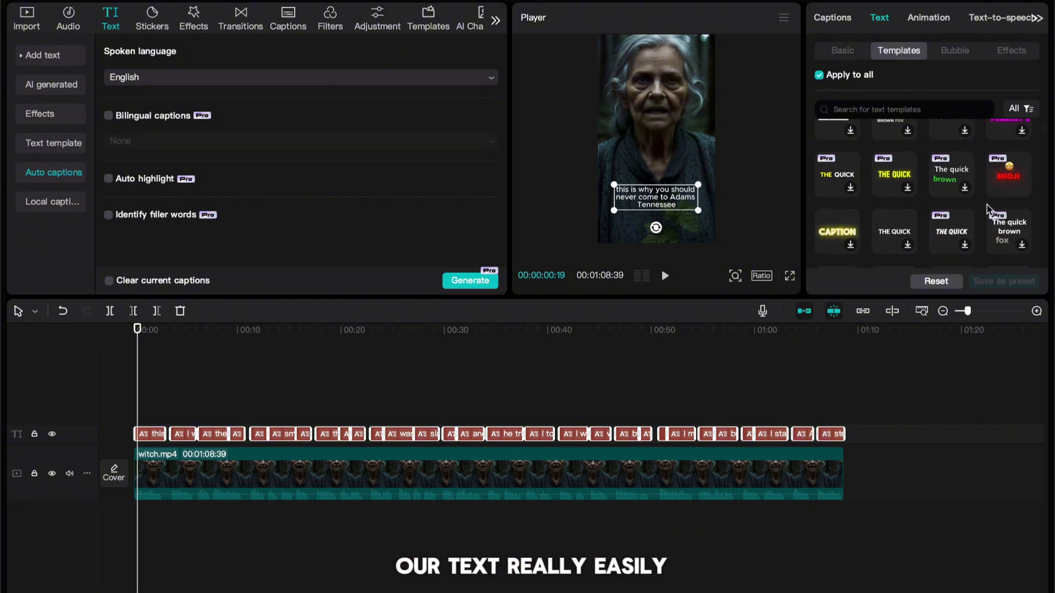
pyautogui.scroll(-1, 987, 209)
pyautogui.scroll(-1, 963, 214)
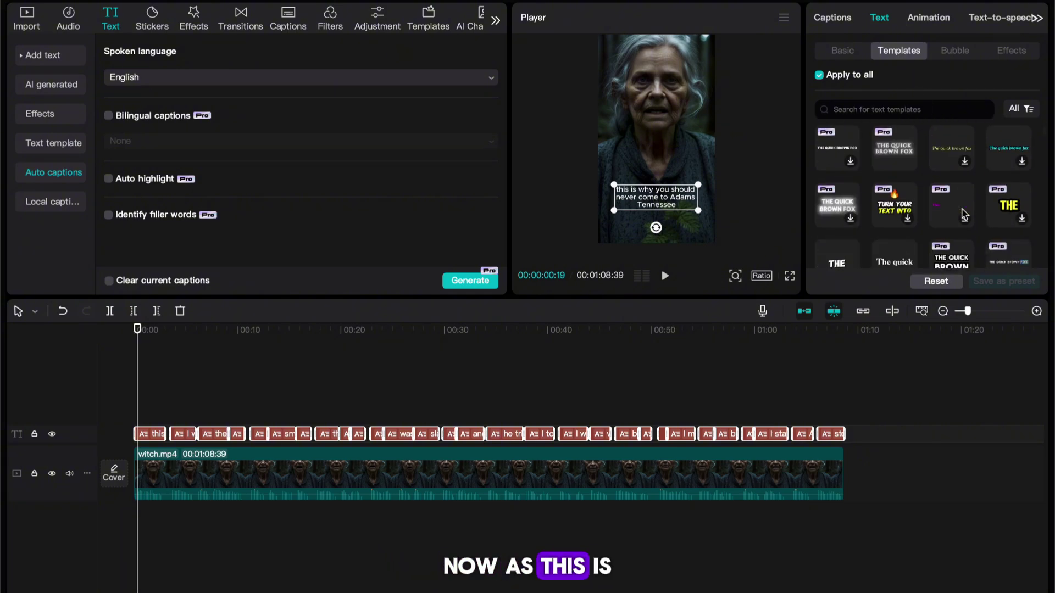
pyautogui.scroll(-2, 879, 215)
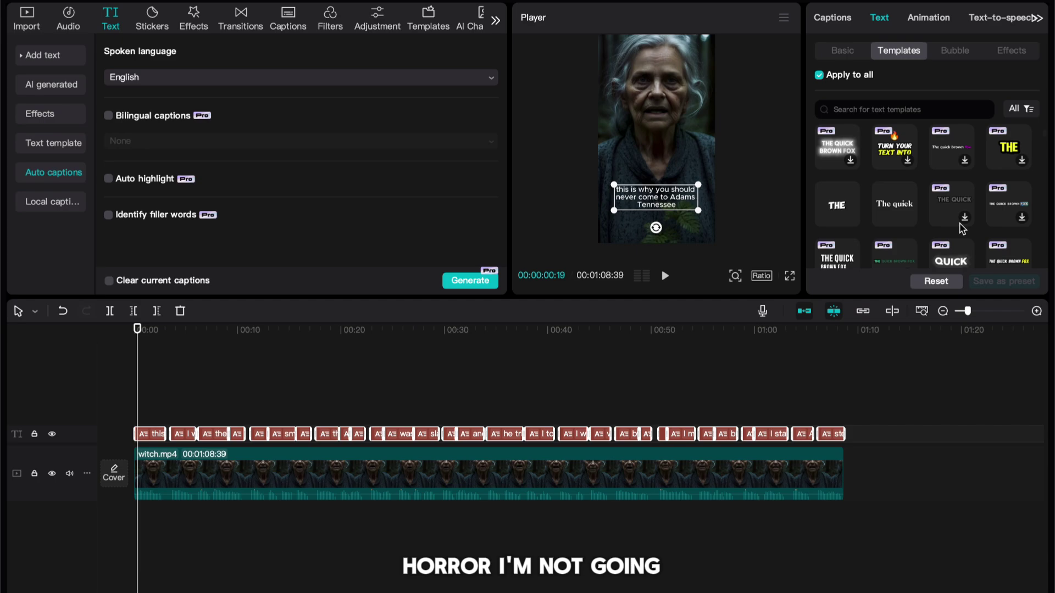
pyautogui.click(837, 216)
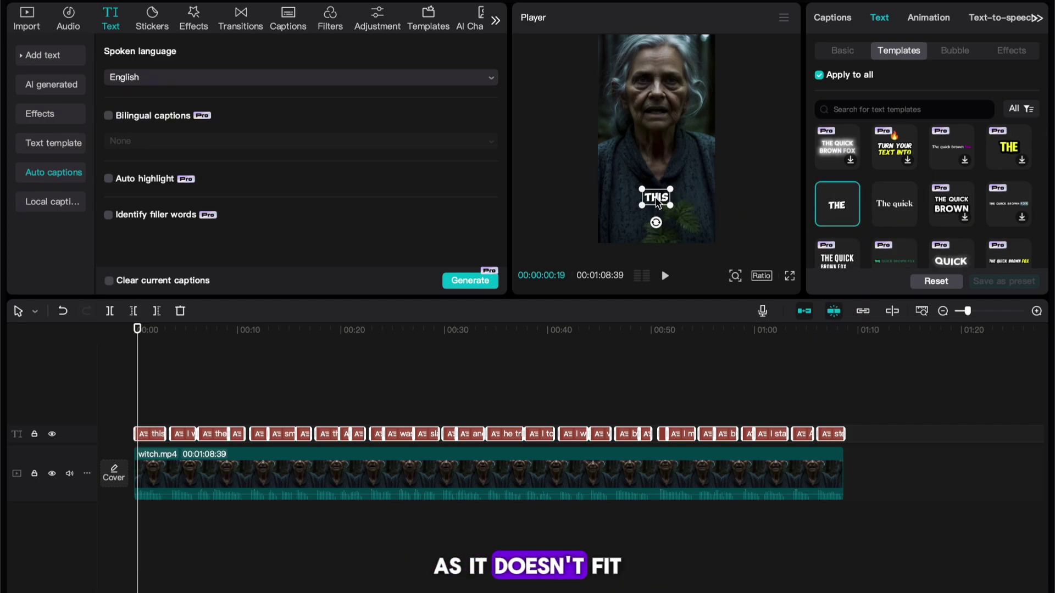
# Move the captions up near the woman's neck and preview them from the start.
pyautogui.moveTo(656, 200); pyautogui.dragTo(658, 140)
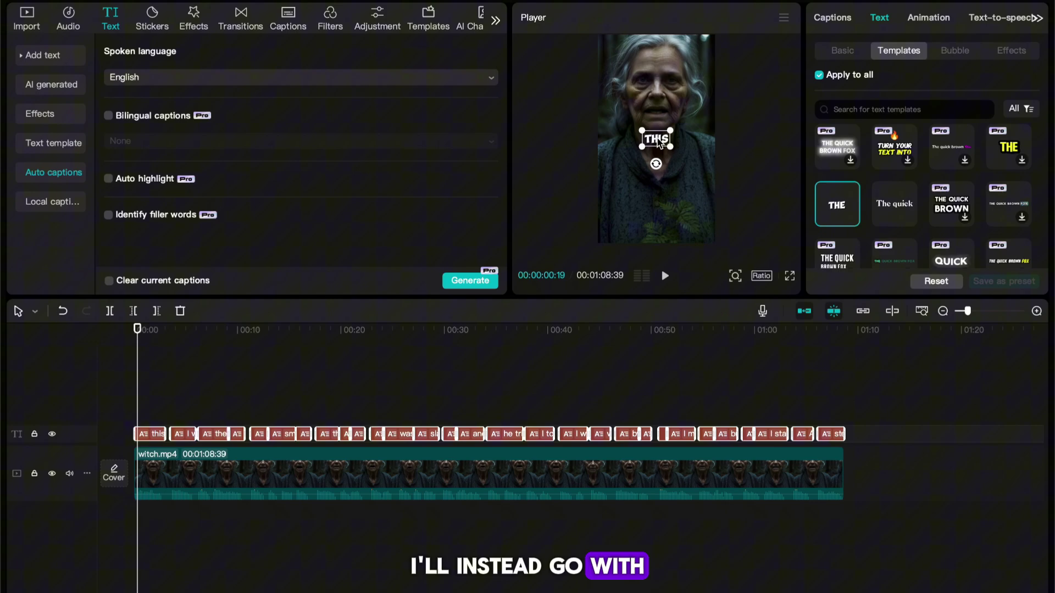
pyautogui.click(136, 345)
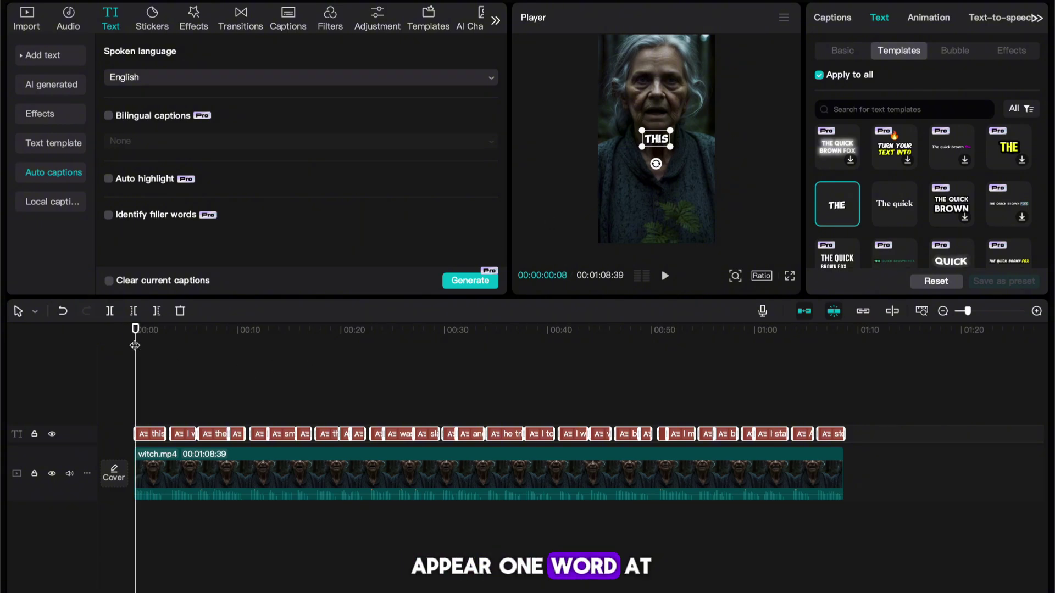
pyautogui.press('space')
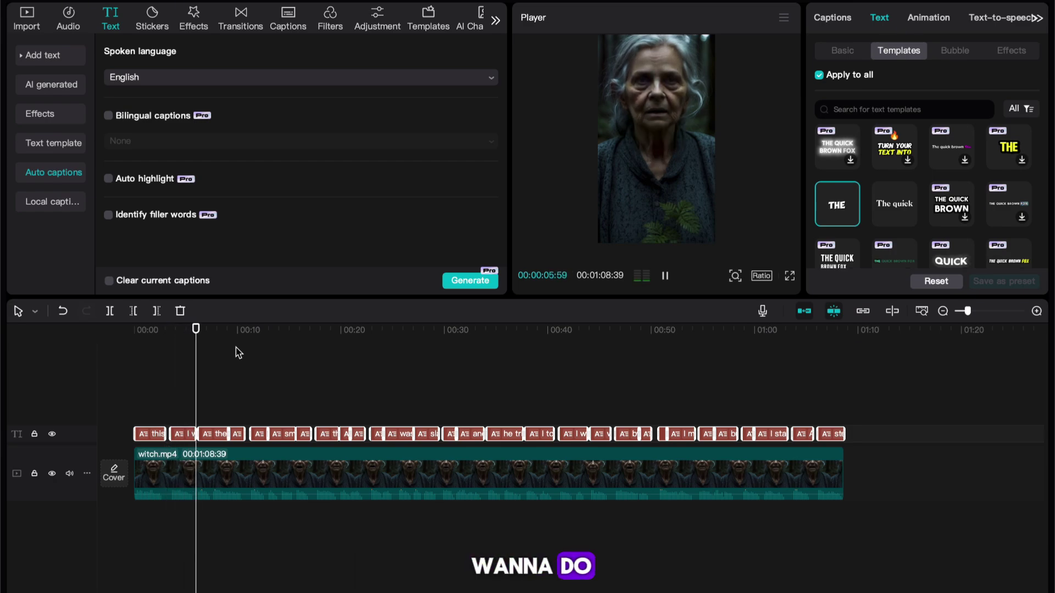
pyautogui.press('space')
pyautogui.moveTo(197, 330); pyautogui.dragTo(125, 329)
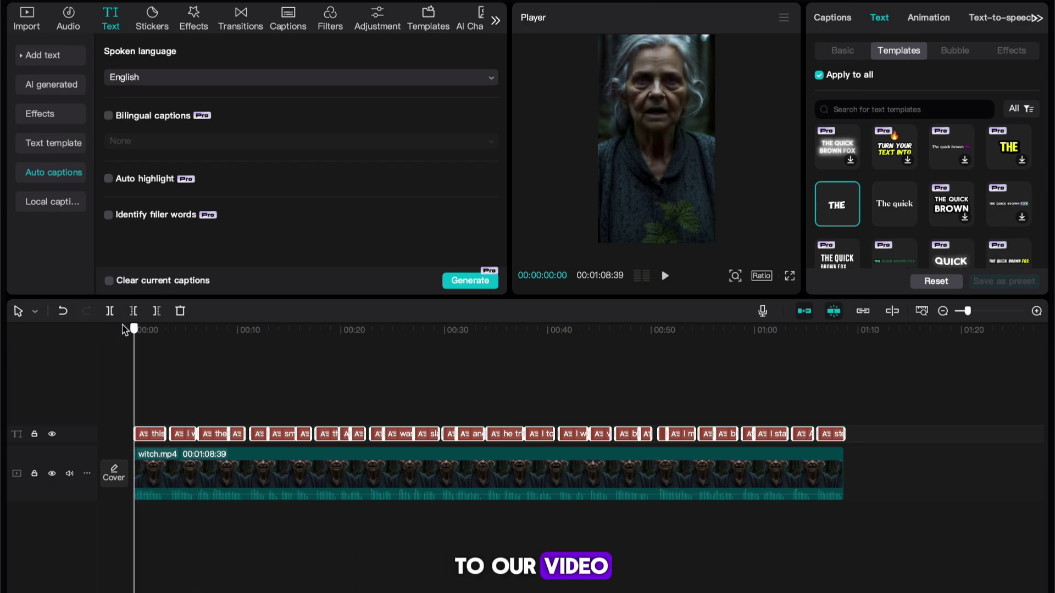
pyautogui.click(164, 363)
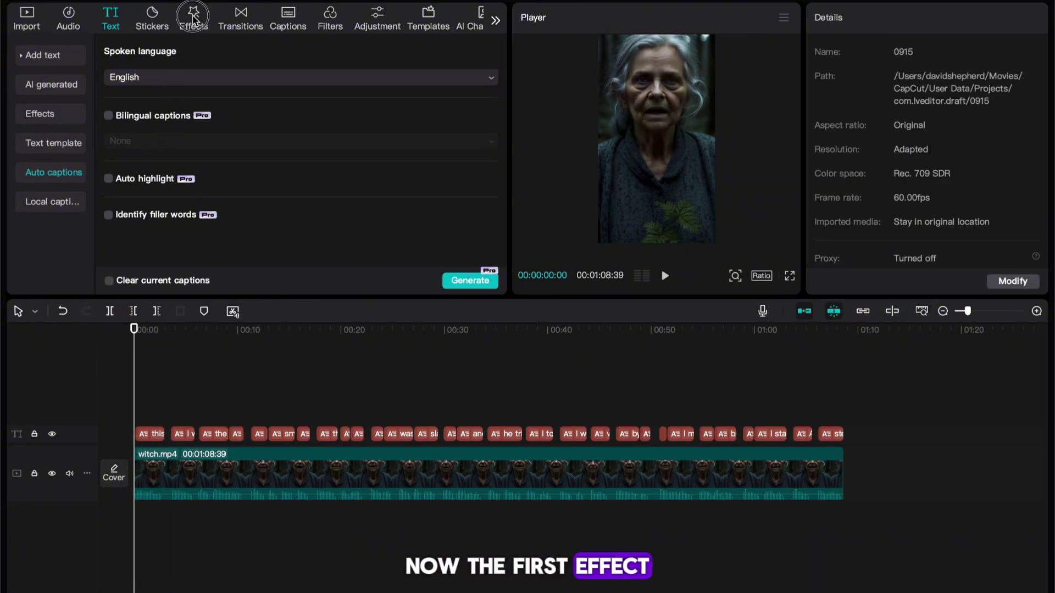
# Search effects for 'fog' and apply the Fog effect across the whole witch clip.
pyautogui.click(194, 17)
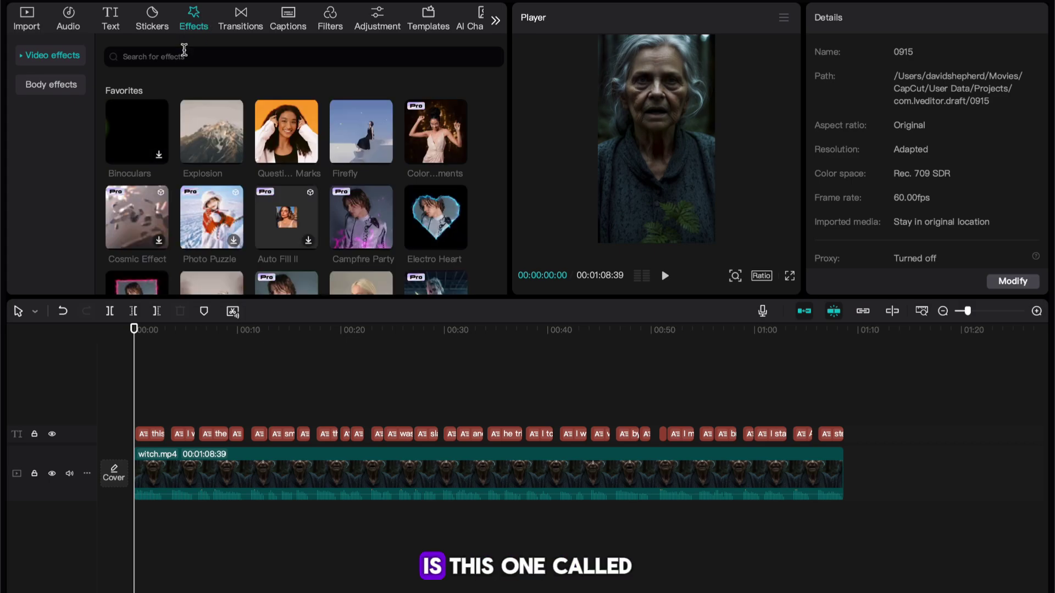
pyautogui.click(184, 51)
pyautogui.write('fog')
pyautogui.press('Return')
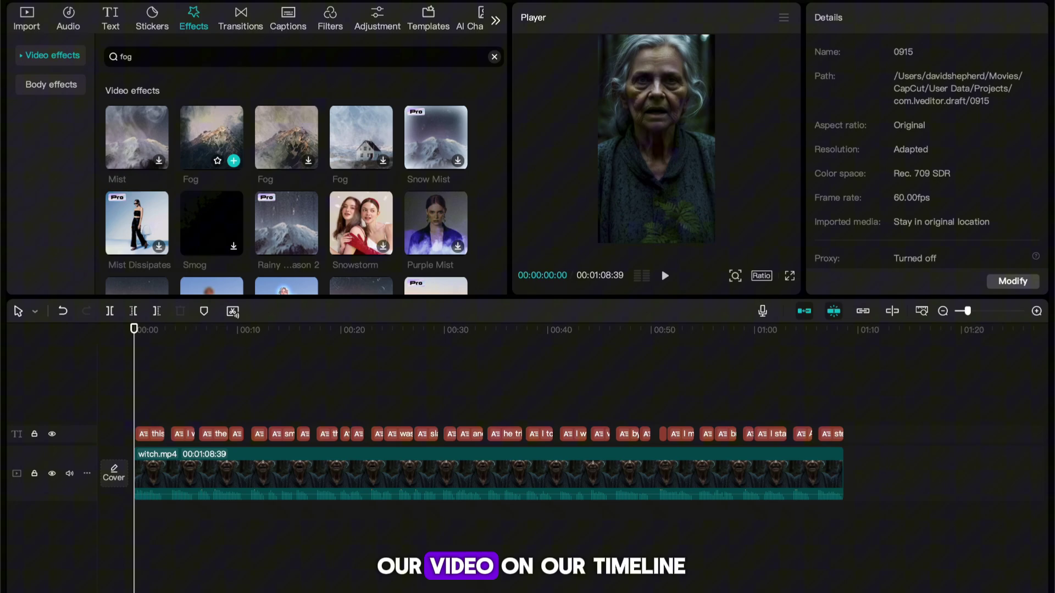
pyautogui.moveTo(212, 140); pyautogui.dragTo(204, 475)
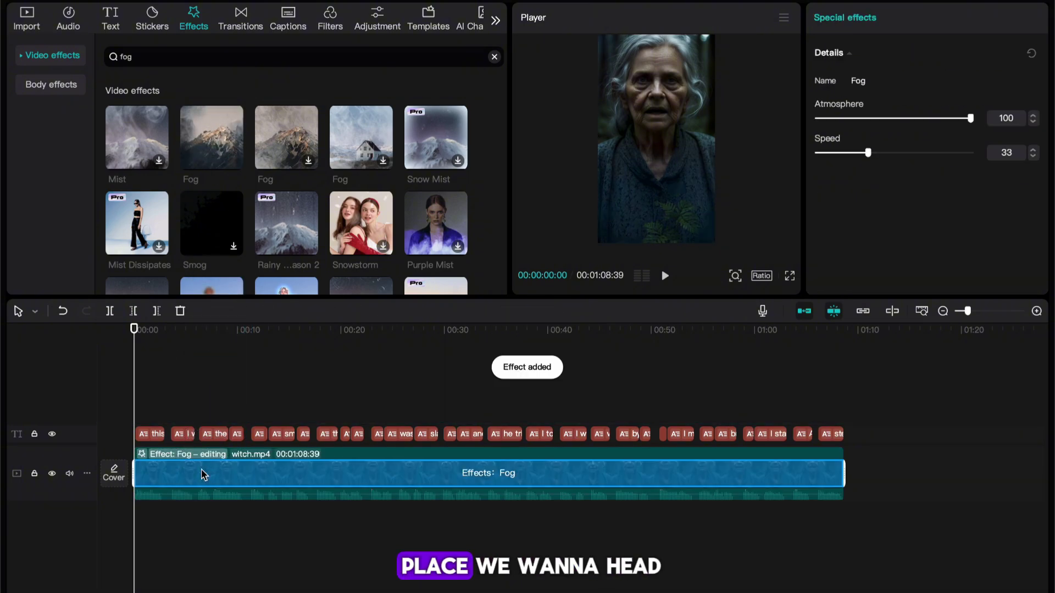
# Preview the fog and lower its Atmosphere from 100 to 70.
pyautogui.click(189, 330)
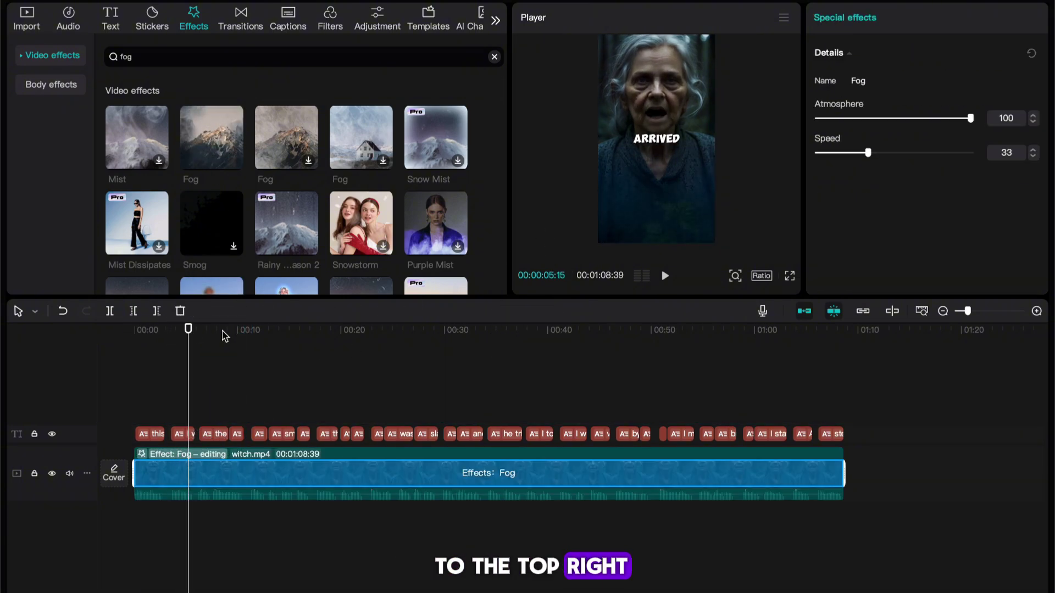
pyautogui.press('space')
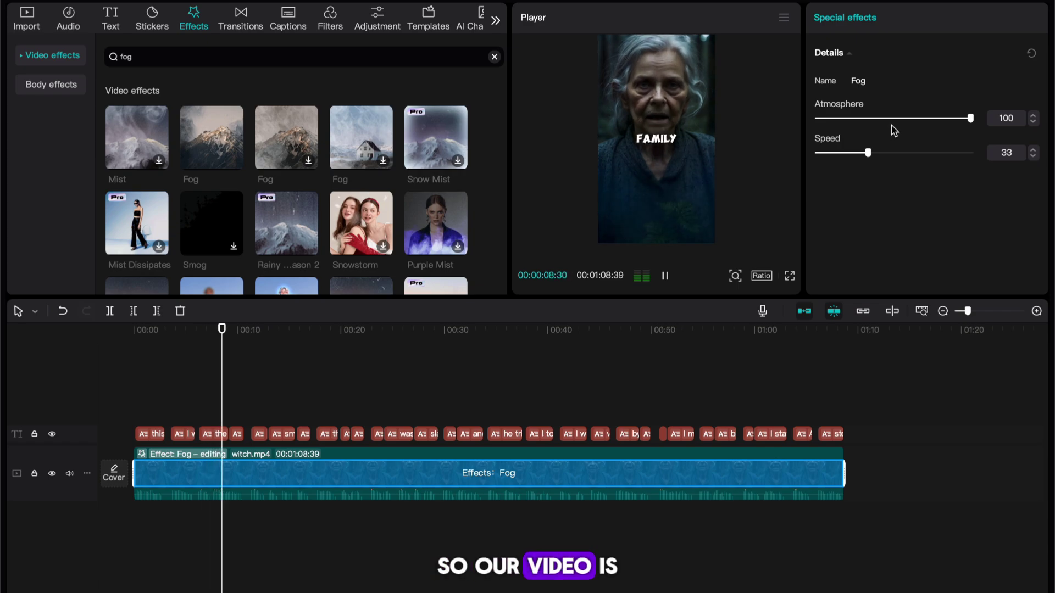
pyautogui.press('space')
pyautogui.moveTo(936, 118); pyautogui.dragTo(924, 118)
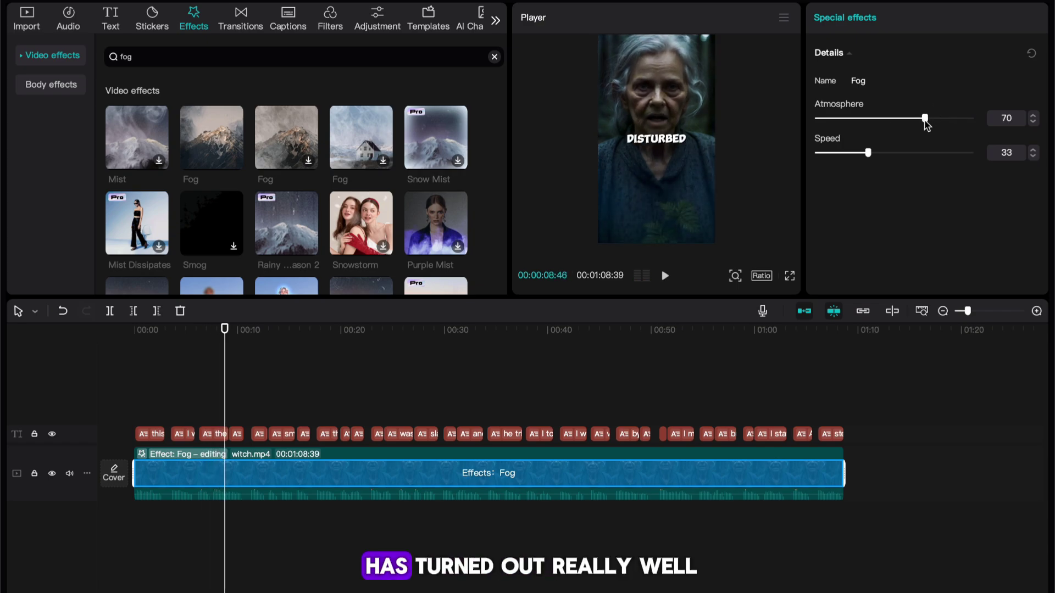
pyautogui.click(494, 57)
# Search 'fire' and apply the Firefly effect across the whole witch clip.
pyautogui.write('fire')
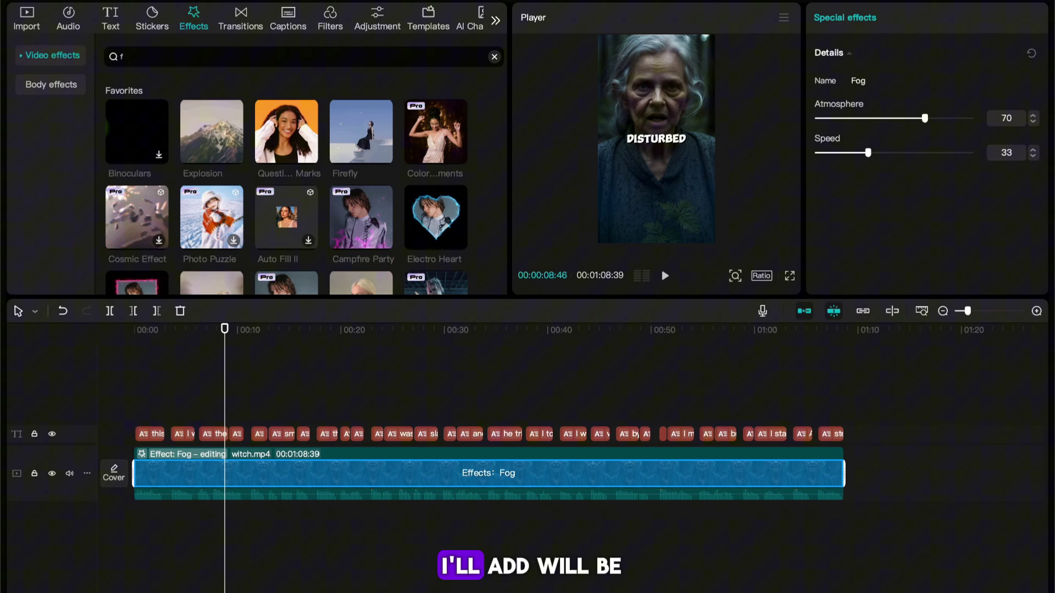
pyautogui.click(233, 149)
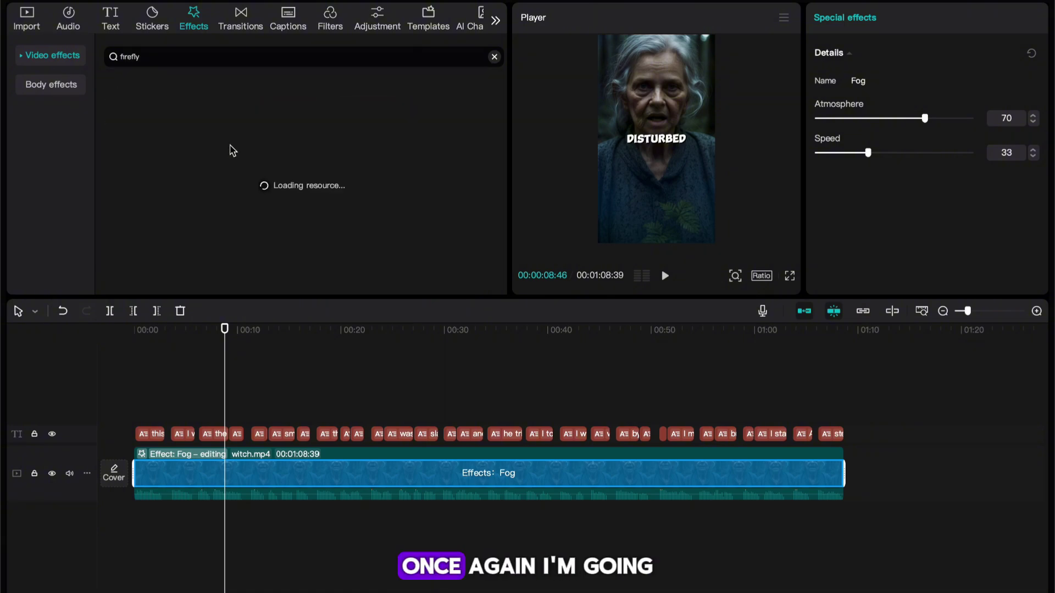
pyautogui.moveTo(141, 143); pyautogui.dragTo(194, 489)
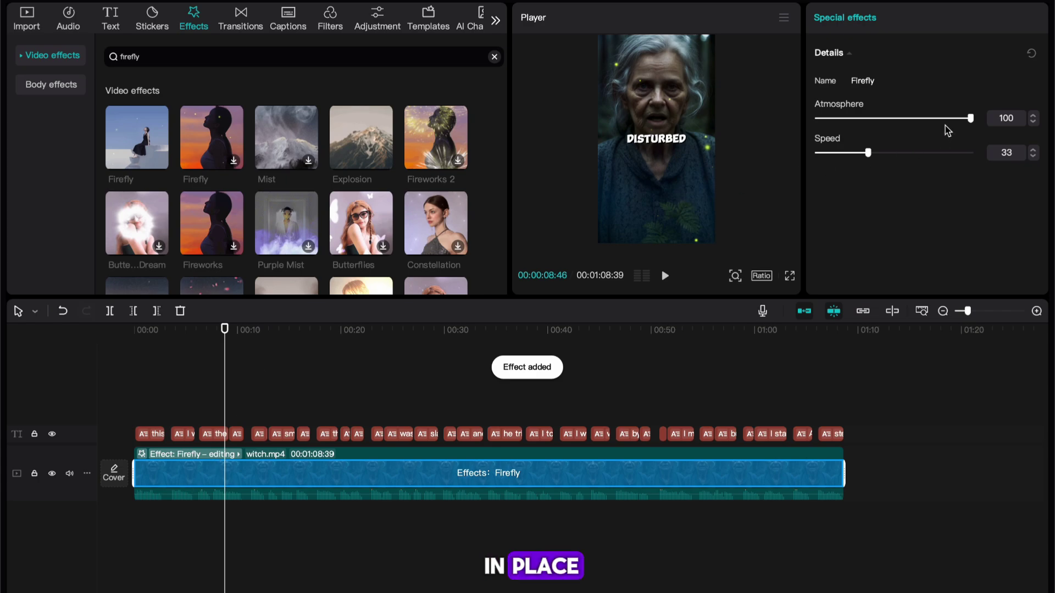
# Lower the Firefly Atmosphere to 52, preview it, and return to the video start.
pyautogui.moveTo(970, 118); pyautogui.dragTo(899, 126)
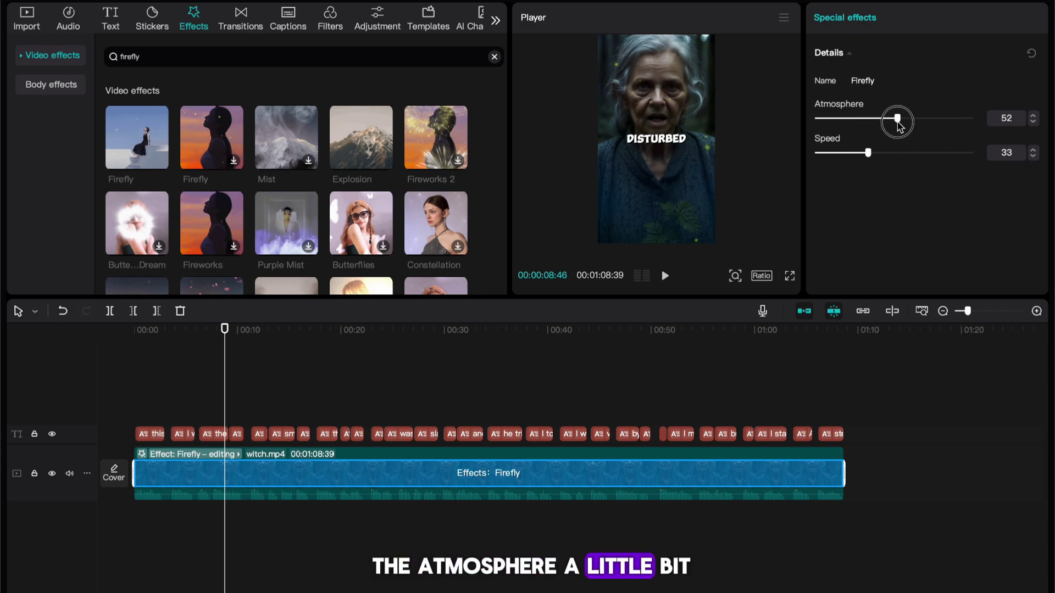
pyautogui.click(193, 329)
pyautogui.press('space')
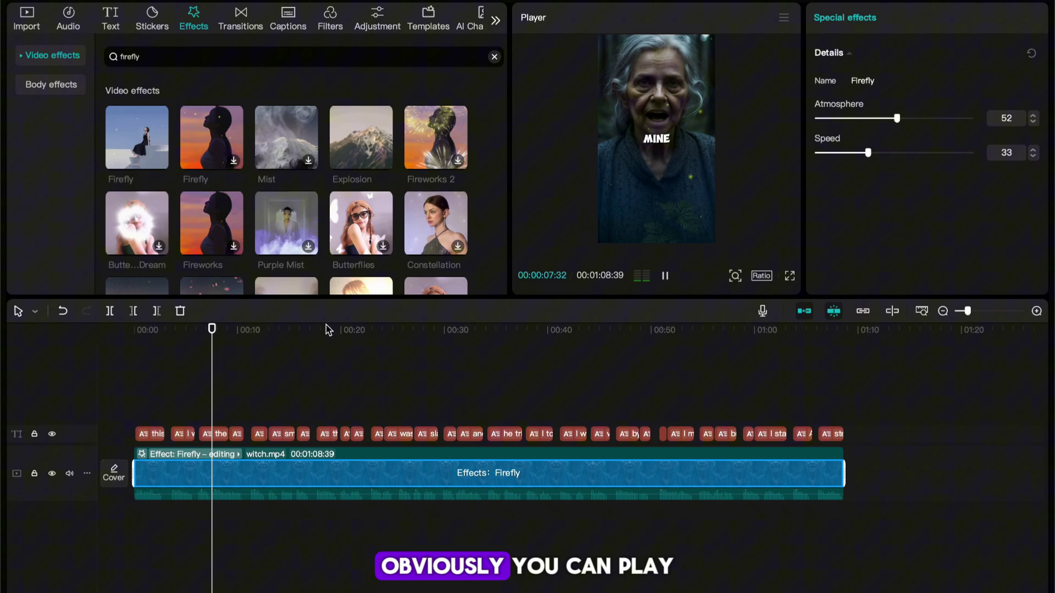
pyautogui.press('space')
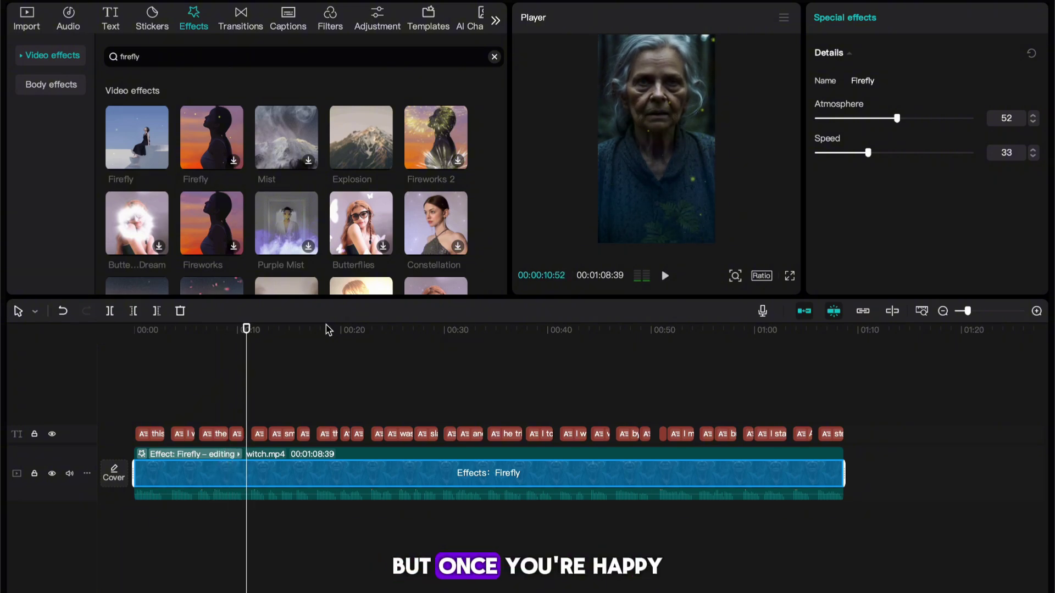
pyautogui.click(193, 352)
pyautogui.click(103, 334)
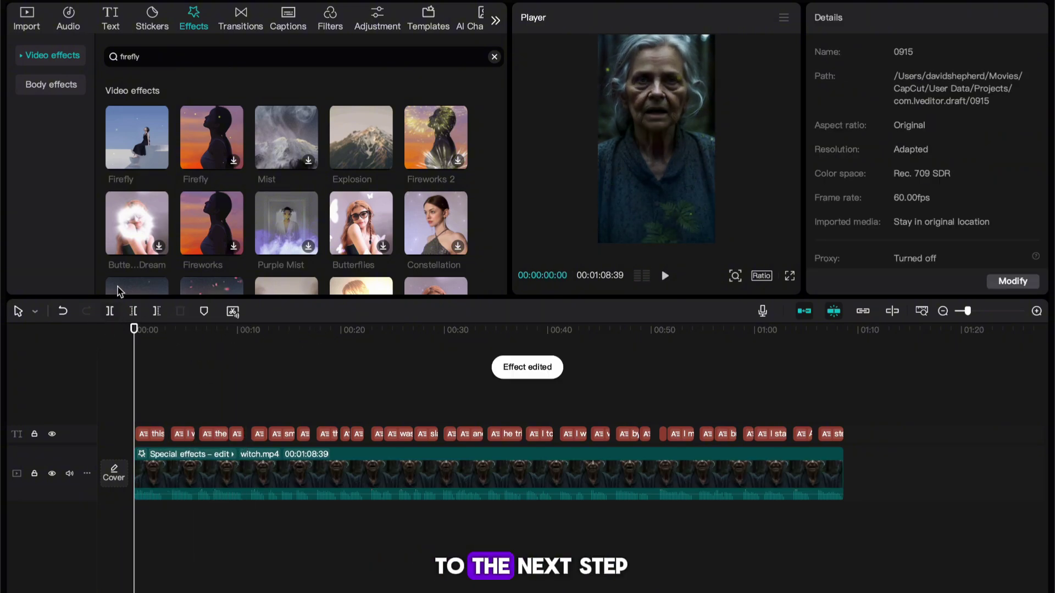
# Try the Oppenheimer filter on the witch clip, then undo it.
pyautogui.click(336, 21)
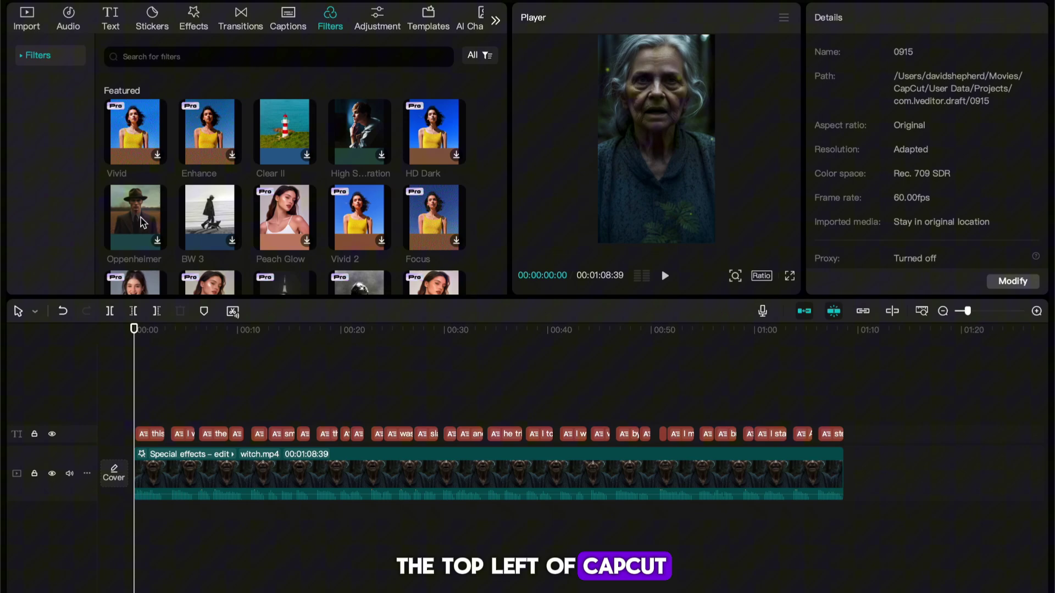
pyautogui.moveTo(151, 225); pyautogui.dragTo(181, 474)
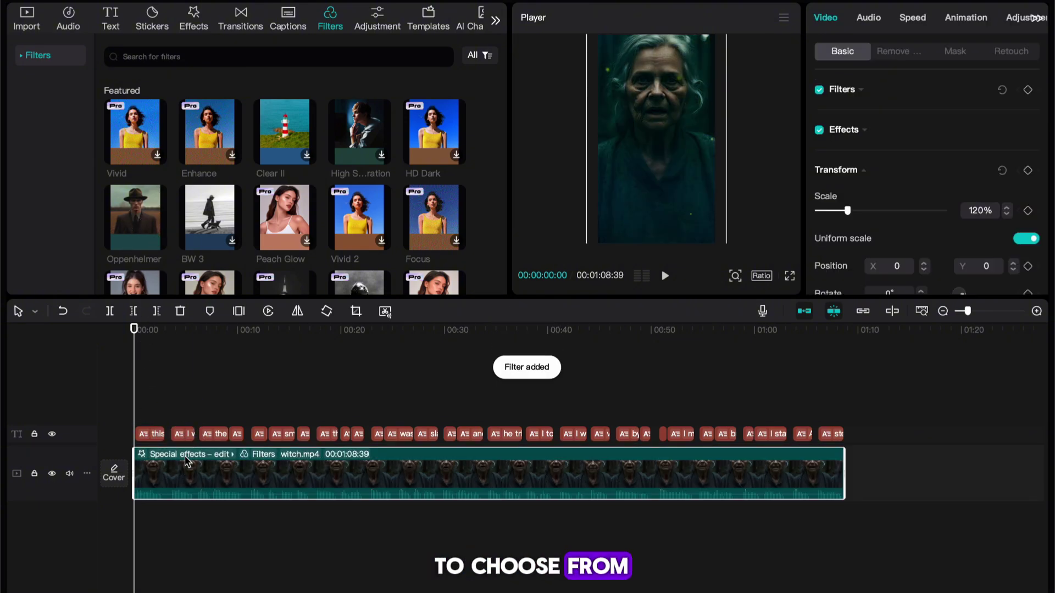
pyautogui.click(63, 311)
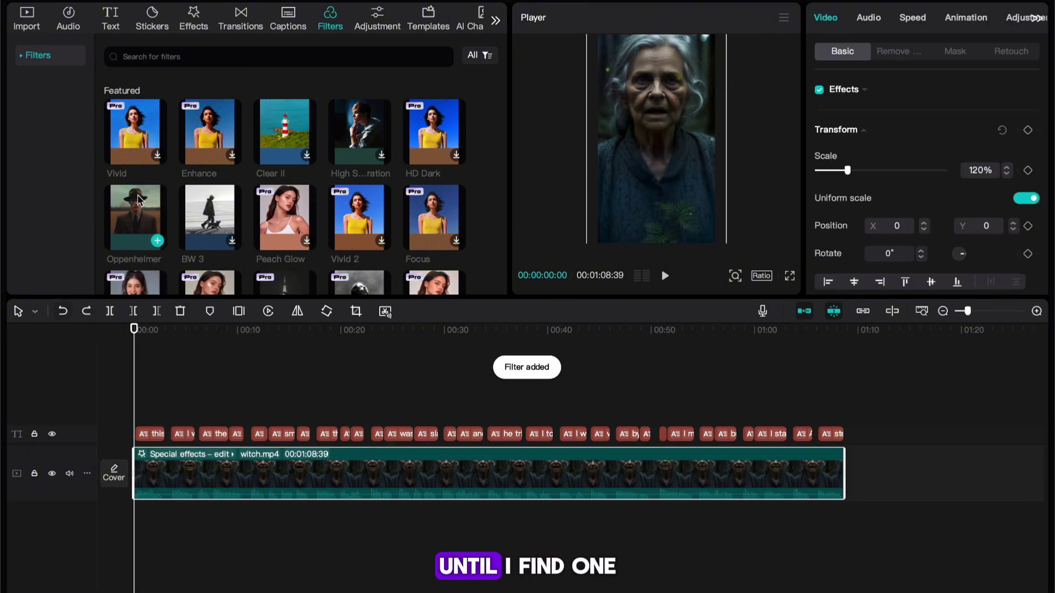
# Apply the Black Gold filter to the clip and set its Intensity to 21.
pyautogui.scroll(-2, 183, 193)
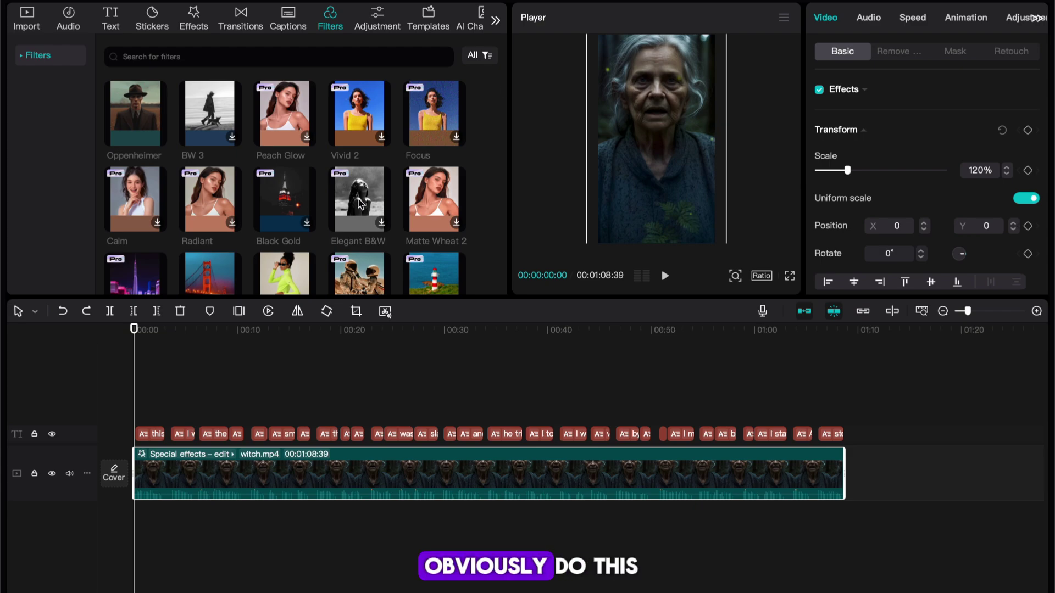
pyautogui.scroll(-2, 295, 200)
pyautogui.moveTo(283, 153); pyautogui.dragTo(225, 479)
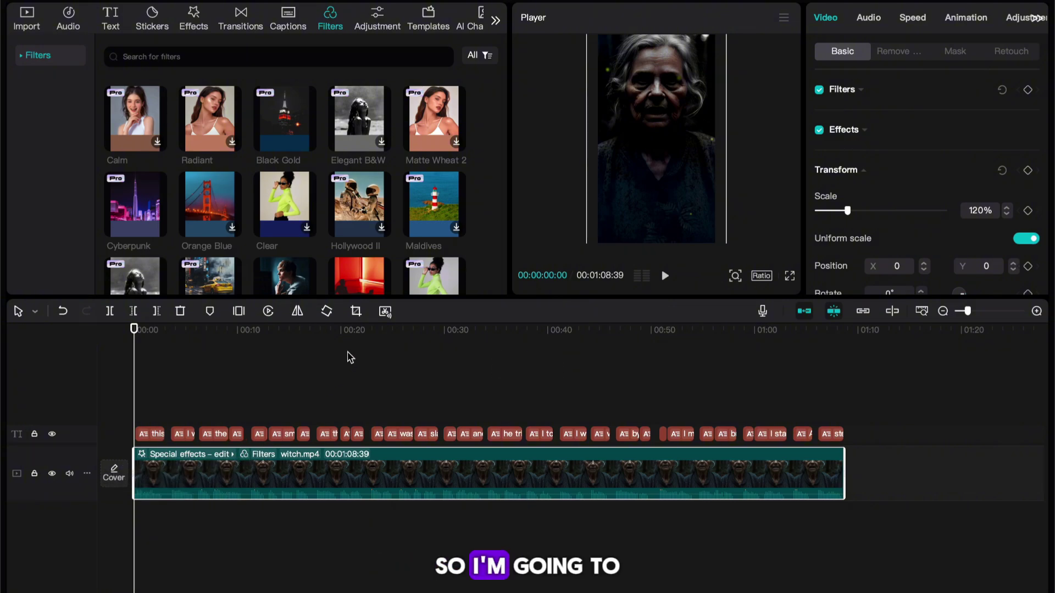
pyautogui.click(845, 93)
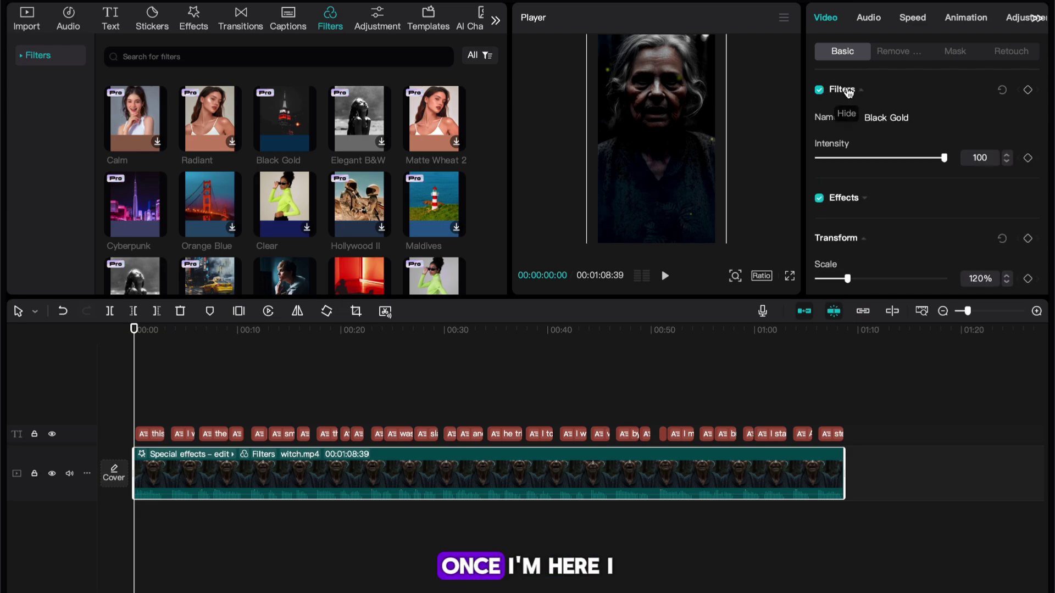
pyautogui.moveTo(883, 159); pyautogui.dragTo(845, 163)
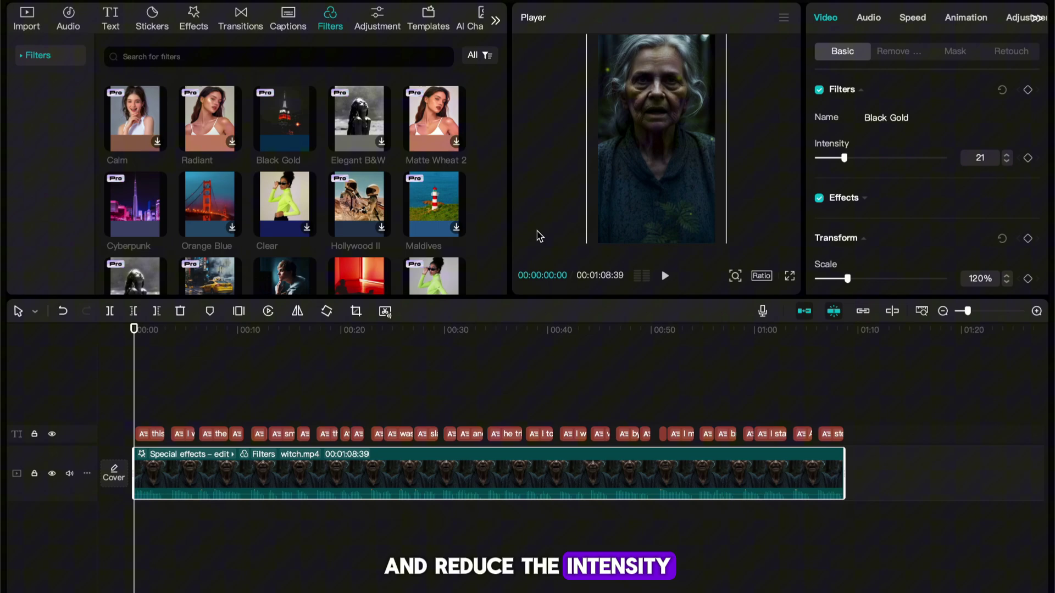
# Add a Custom adjustment layer and stretch it across the whole video.
pyautogui.click(373, 27)
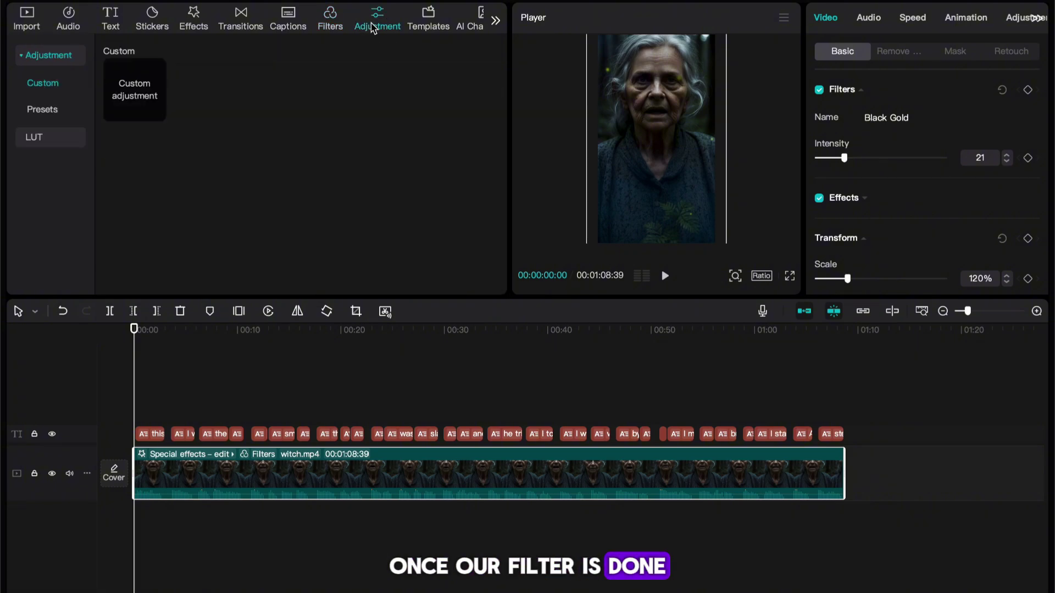
pyautogui.click(157, 113)
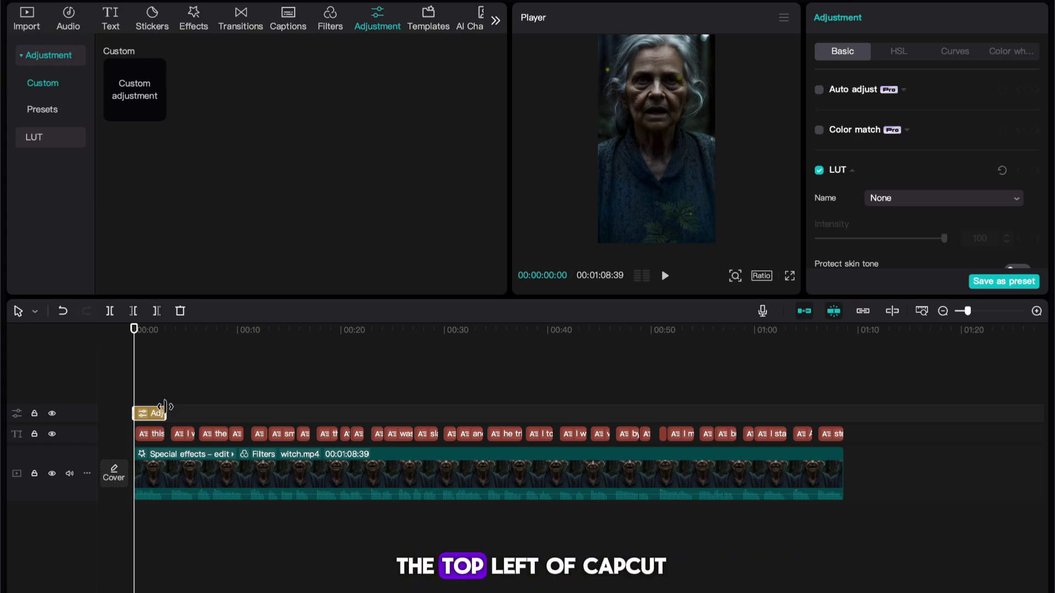
pyautogui.moveTo(164, 406); pyautogui.dragTo(840, 402)
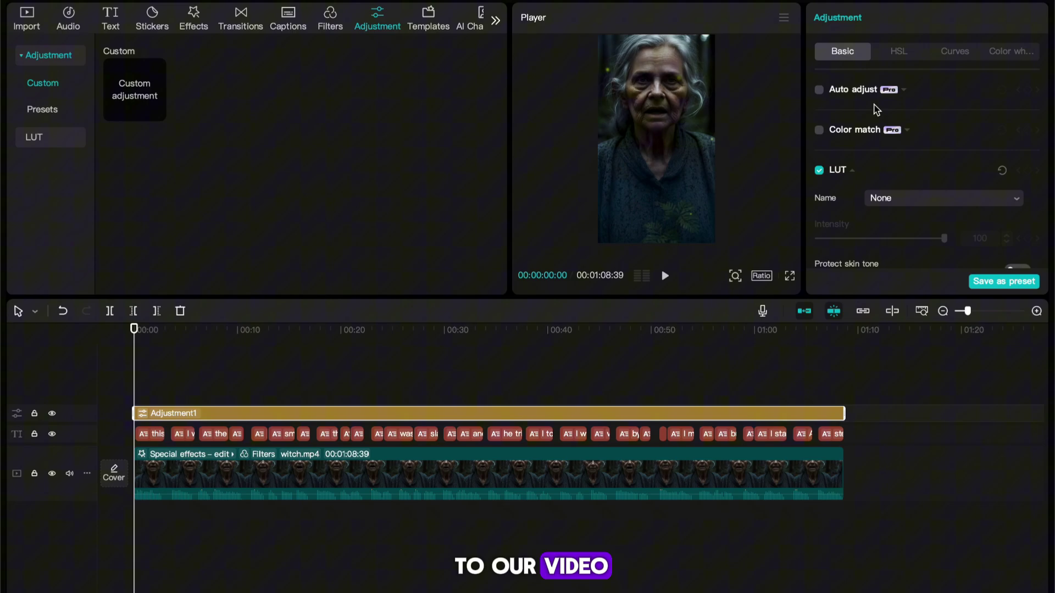
# Set the adjustment layer's Exposure to -5 and Vignette to 25.
pyautogui.scroll(-8, 877, 110)
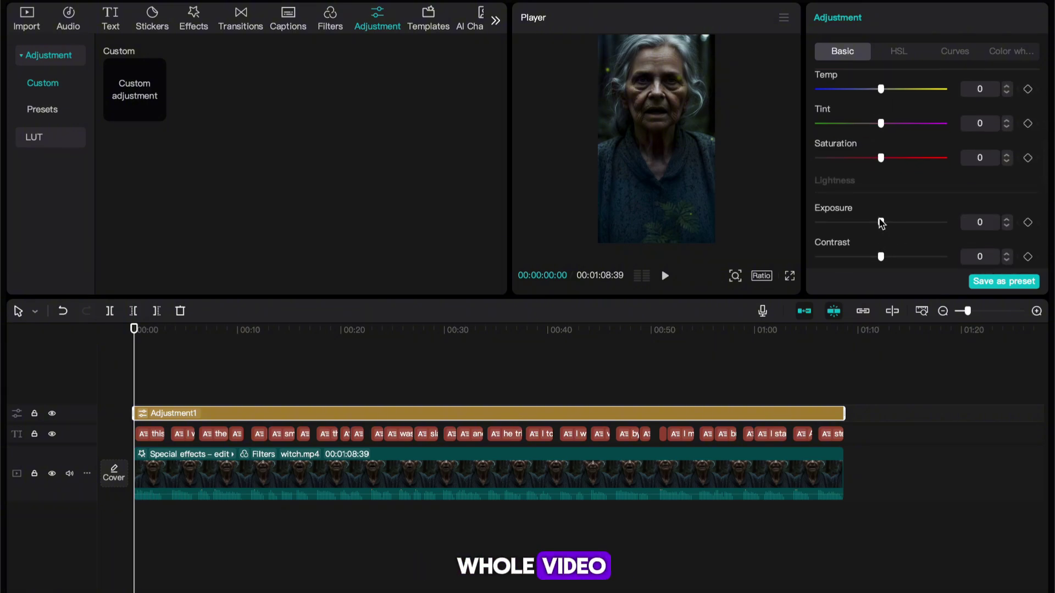
pyautogui.moveTo(881, 224); pyautogui.dragTo(874, 224)
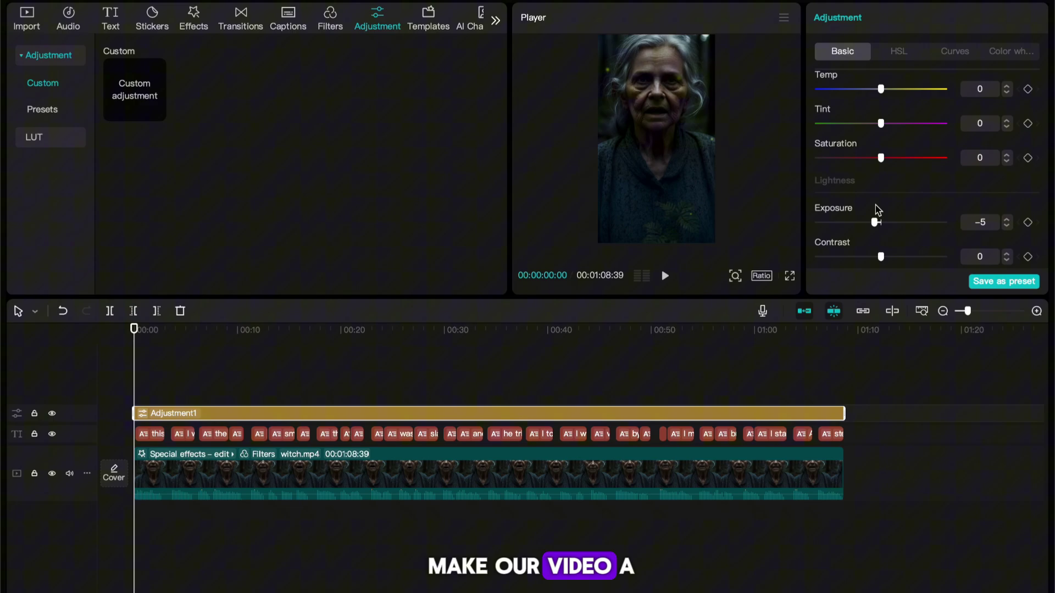
pyautogui.scroll(-10, 878, 210)
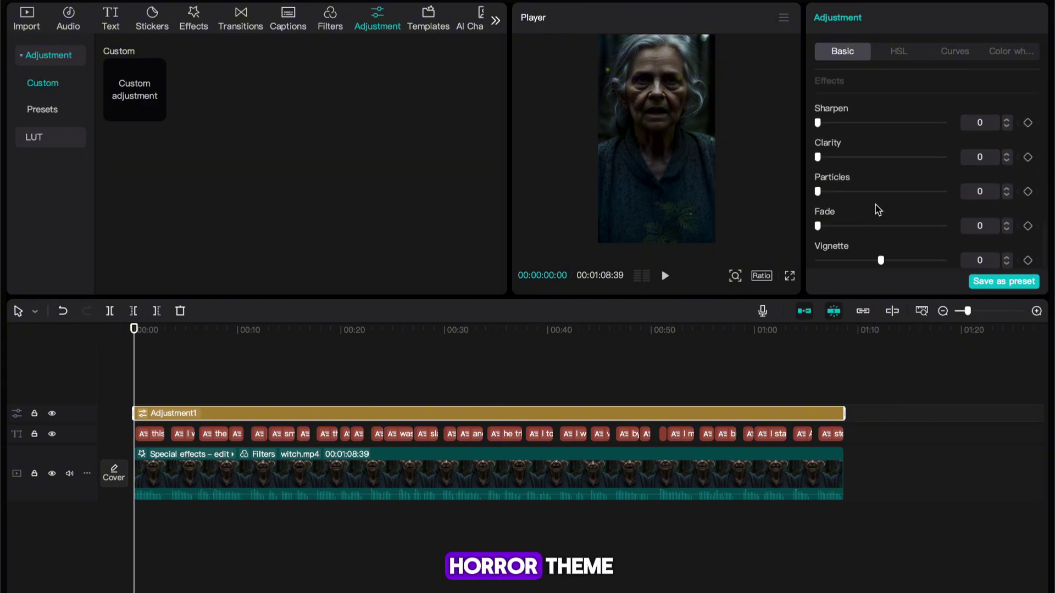
pyautogui.moveTo(880, 260); pyautogui.dragTo(912, 261)
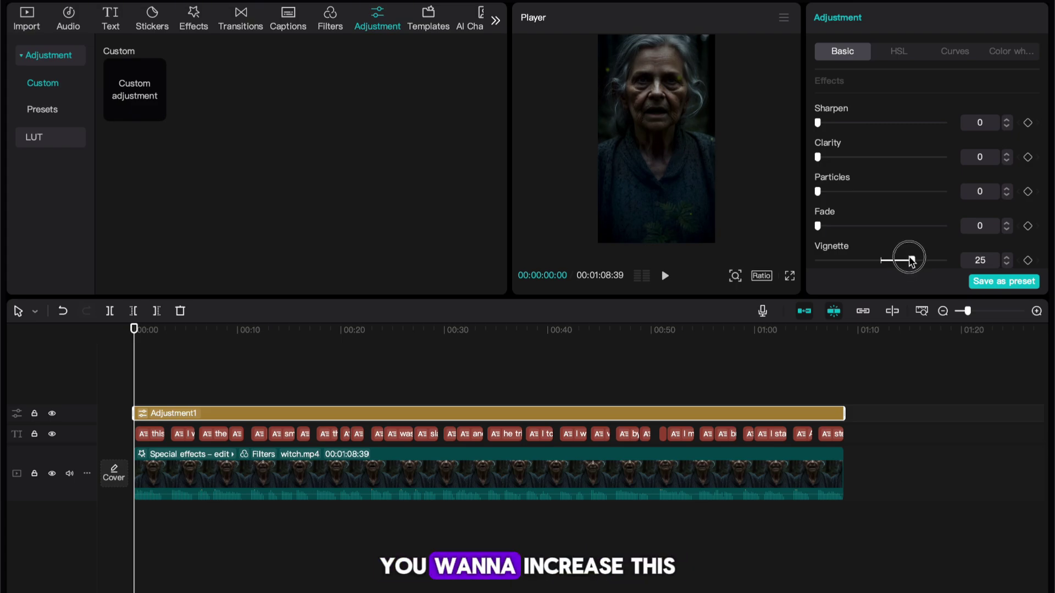
pyautogui.click(185, 385)
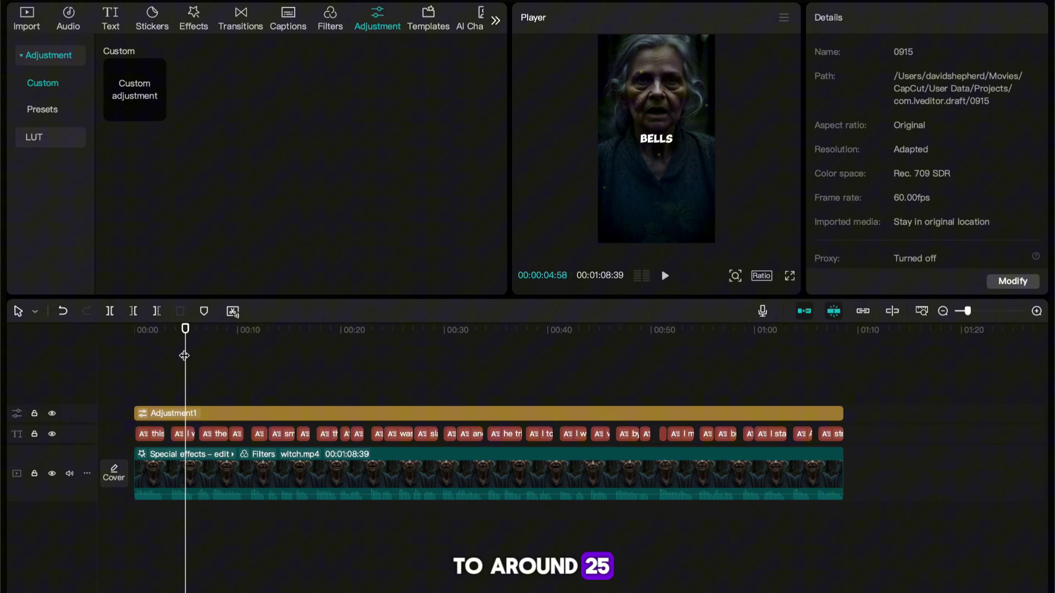
# Scrub through the finished video, then scroll the Wifi Uni About page to 'Whats inside'.
pyautogui.moveTo(184, 356); pyautogui.dragTo(271, 357)
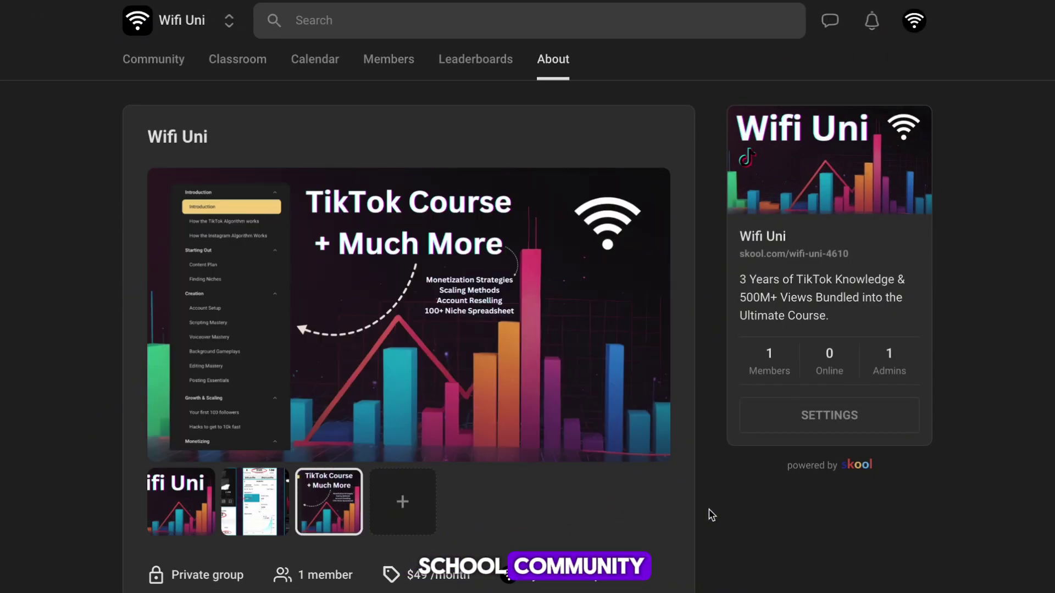
pyautogui.scroll(-2, 712, 517)
pyautogui.scroll(-3, 712, 518)
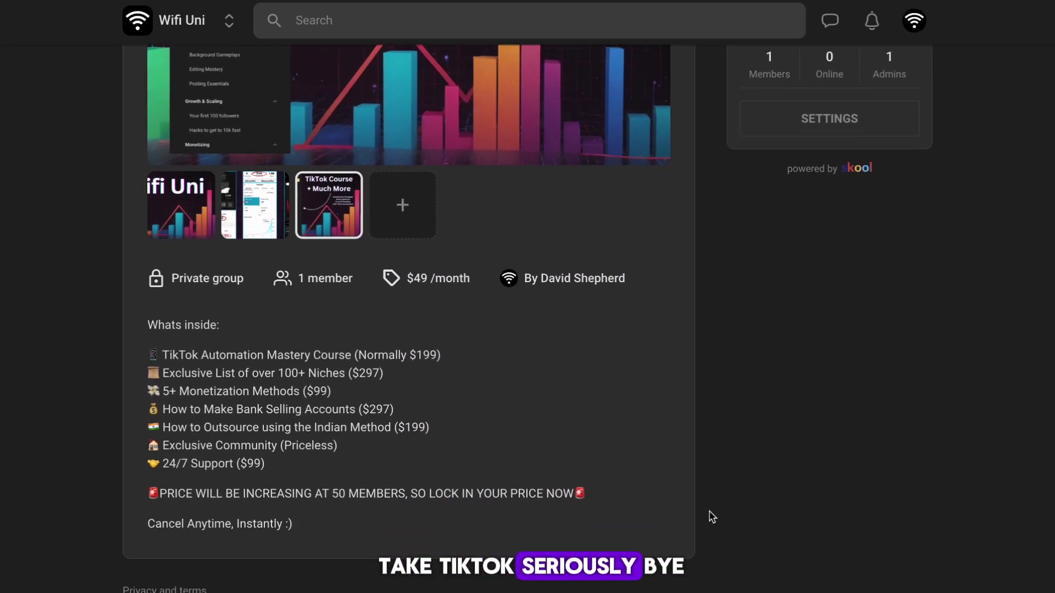